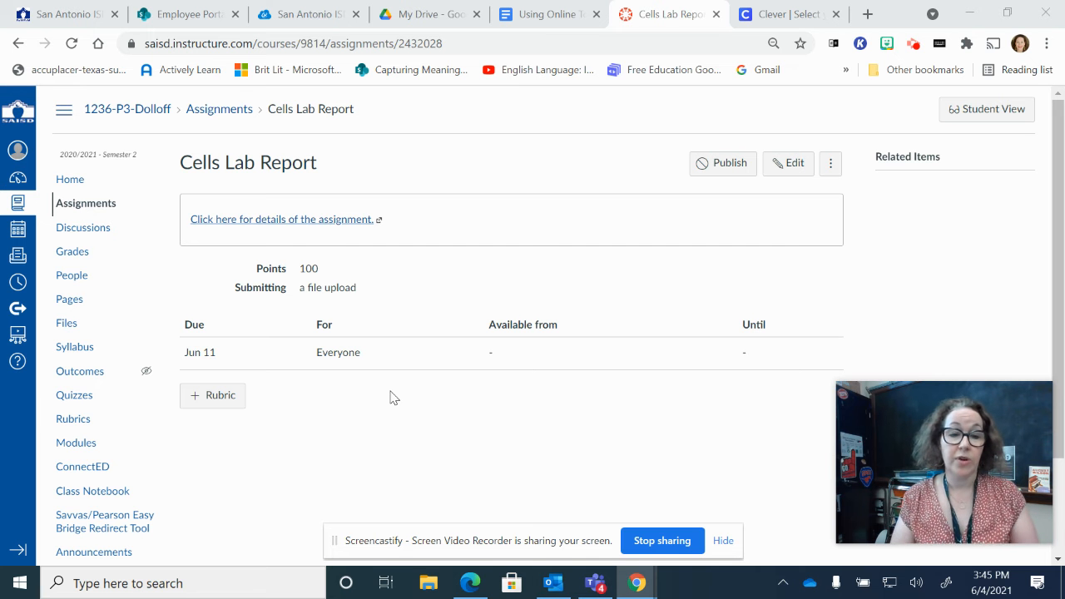
Start a new rubric, browse the 8731-P7 and 1236-P3 course rubrics, and close without reusing one.
left_click(229, 398)
left_click_drag(1063, 134, 1063, 254)
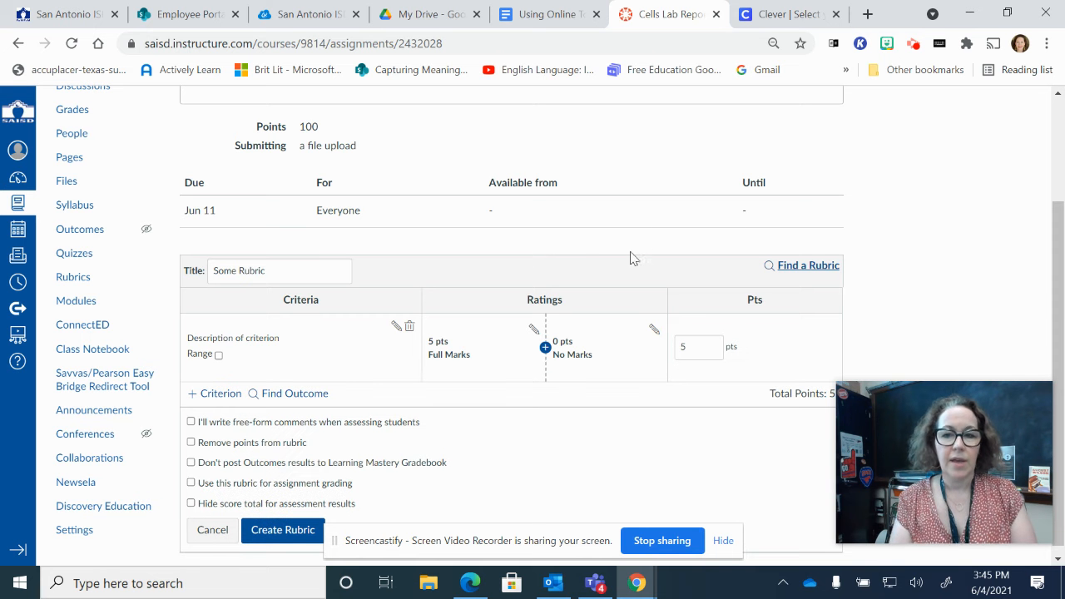
left_click(810, 267)
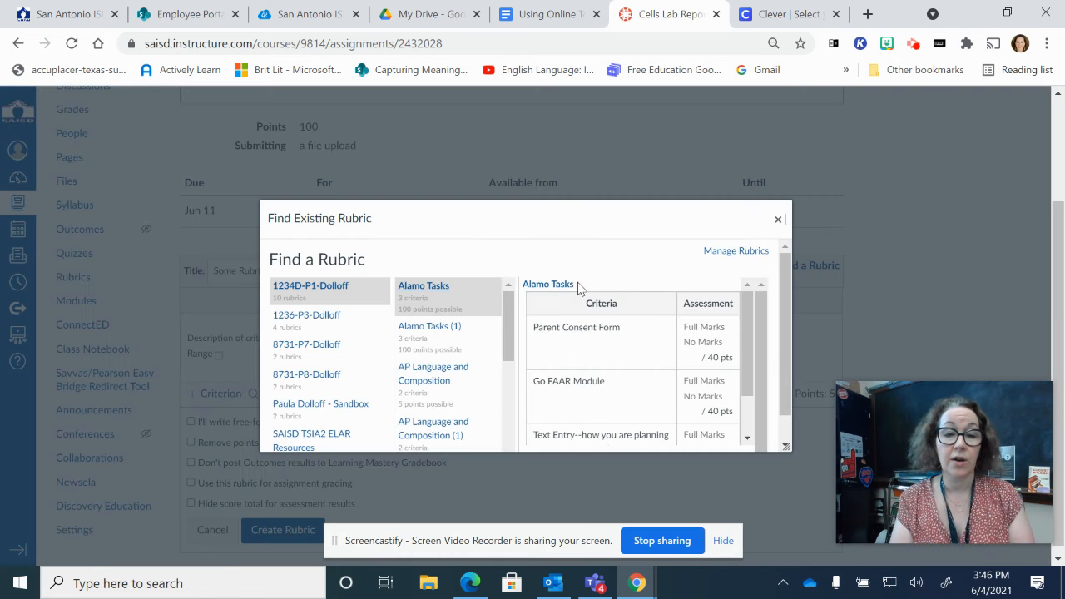
left_click(317, 358)
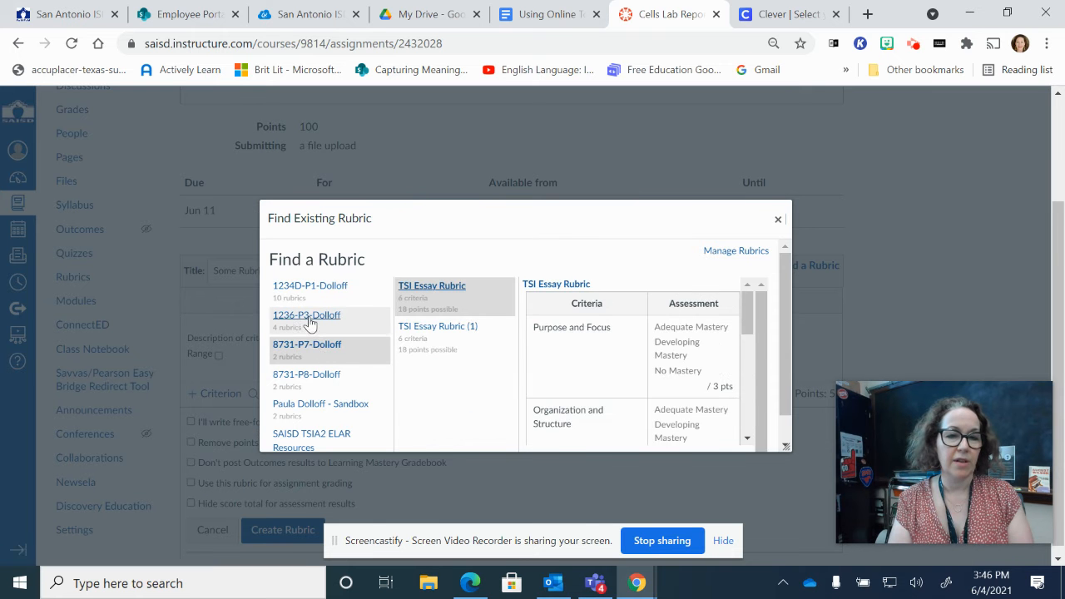
left_click(312, 309)
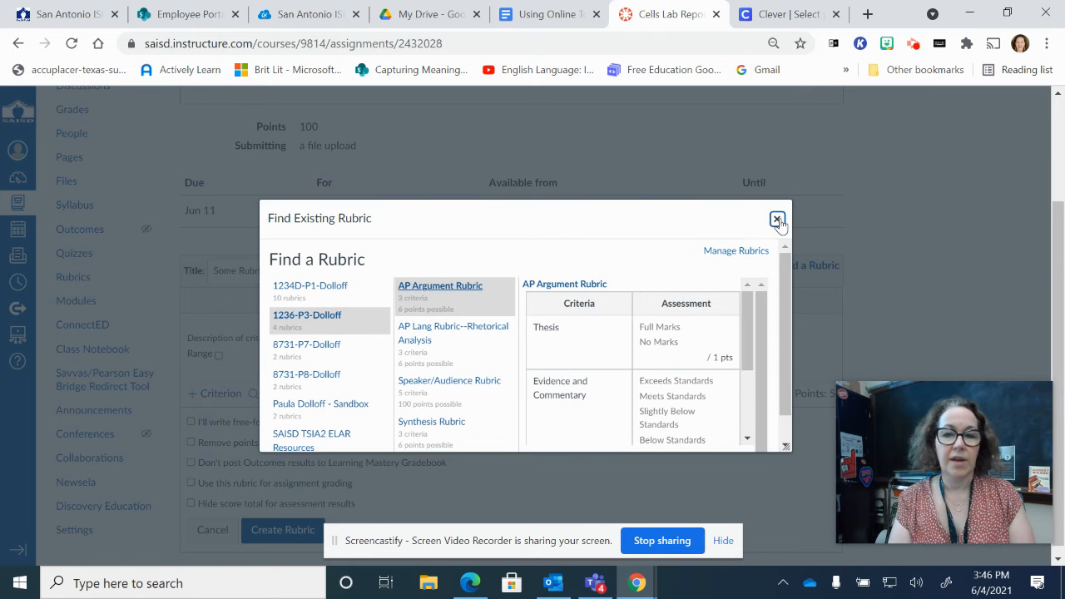
left_click(777, 219)
mouse_move(981, 416)
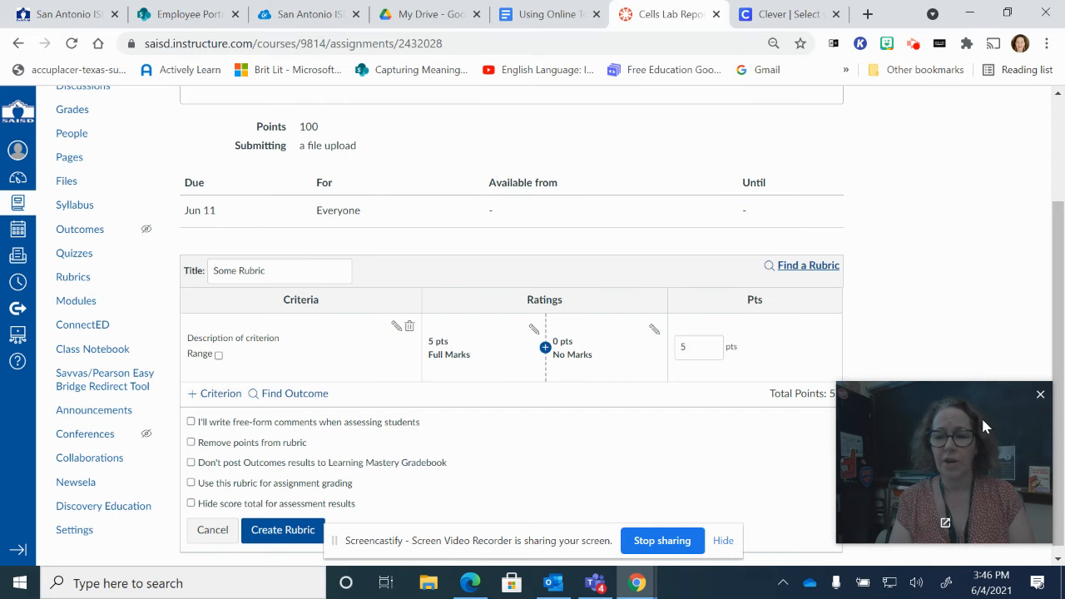
left_click_drag(980, 416, 939, 54)
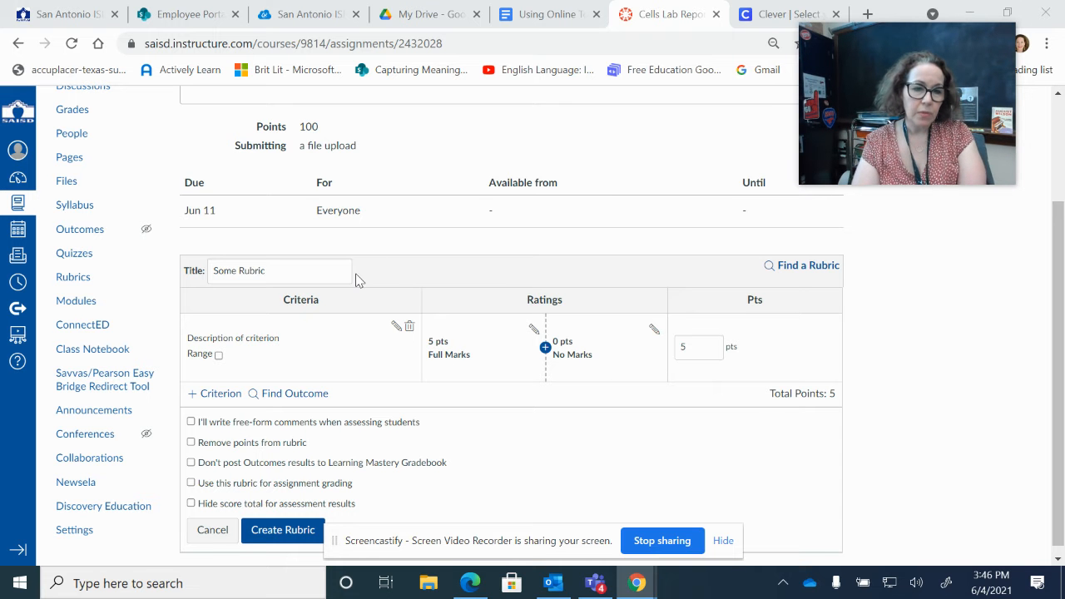
Replace the placeholder 'Some Rubric' title with 'Lab Report Rubric'.
left_click(278, 273)
left_click_drag(278, 273, 142, 280)
type("L")
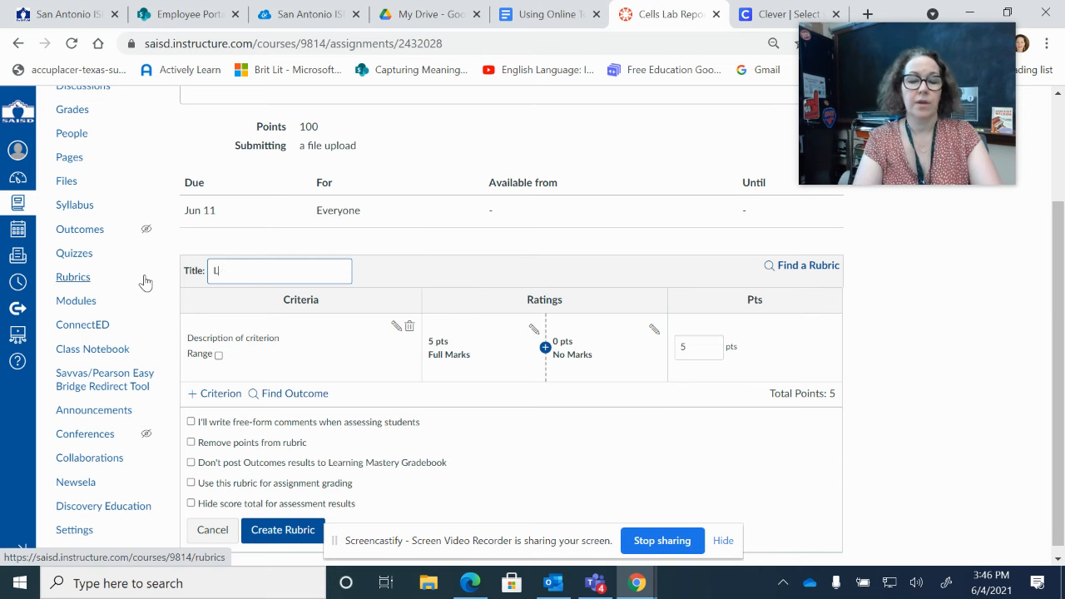
type("ab R")
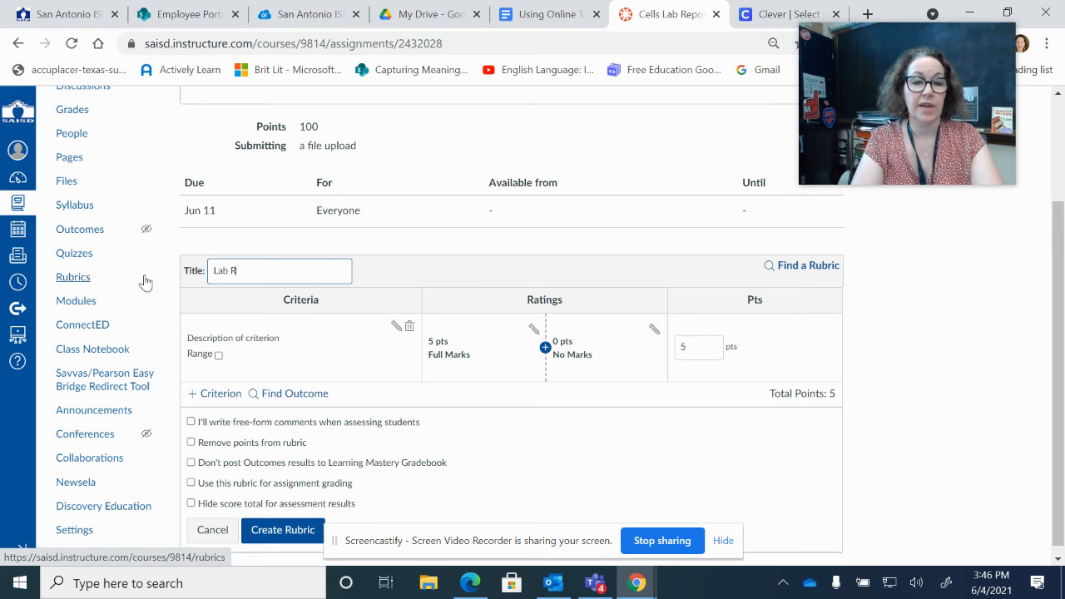
type("ep")
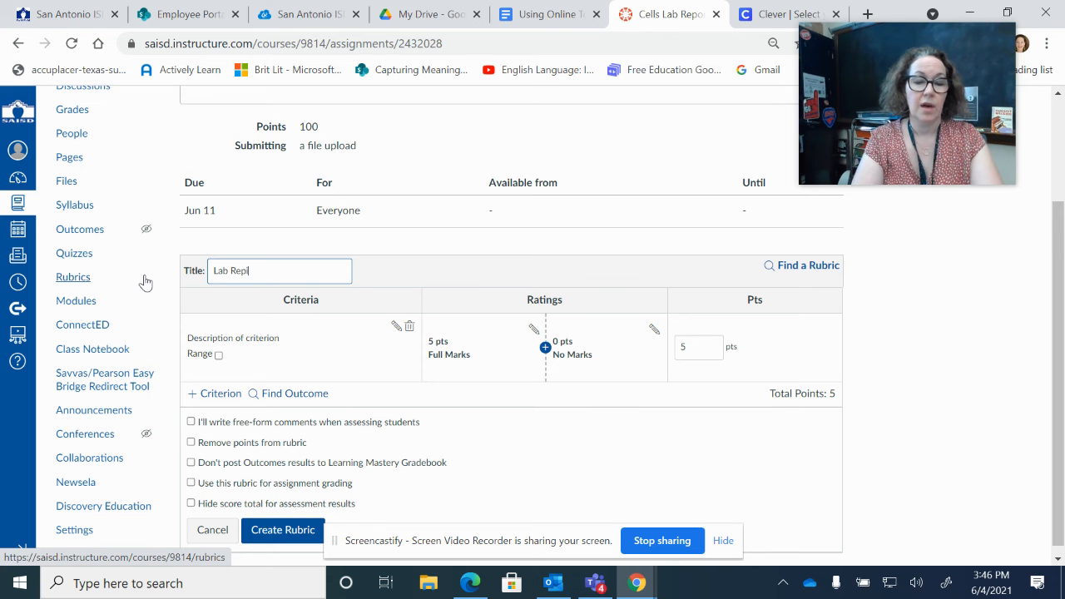
type("ort ")
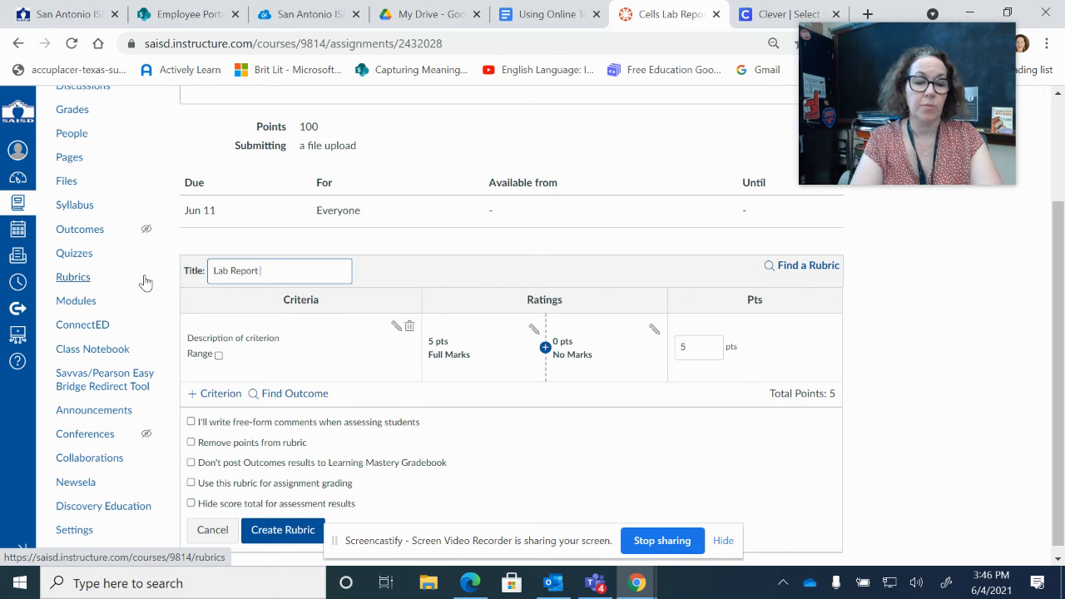
type("Rubric")
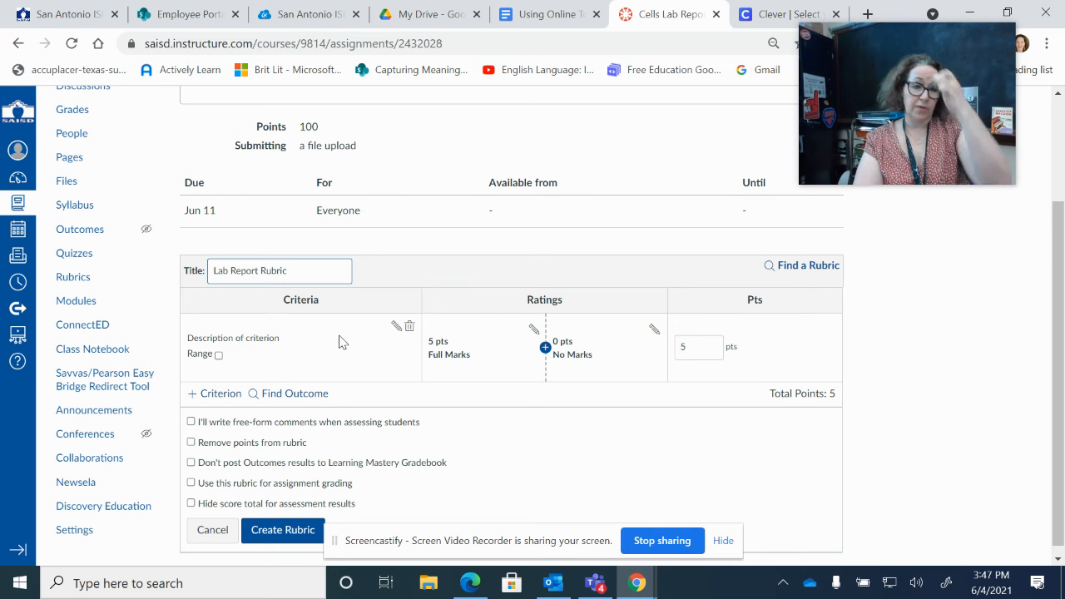
Rename the first criterion's placeholder description to 'Organization' and save it.
left_click(396, 326)
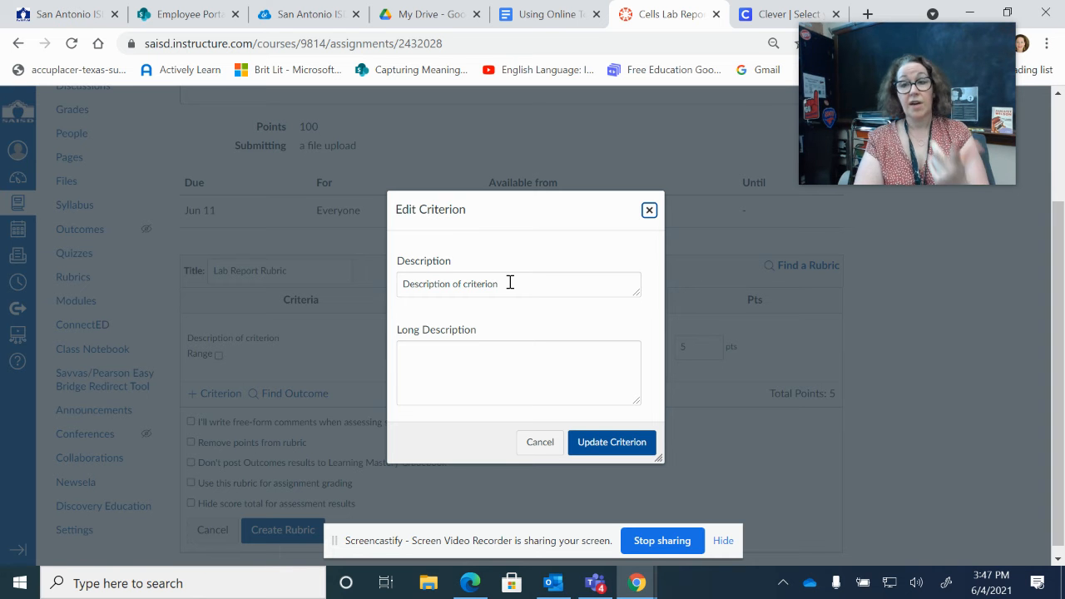
key("Tab")
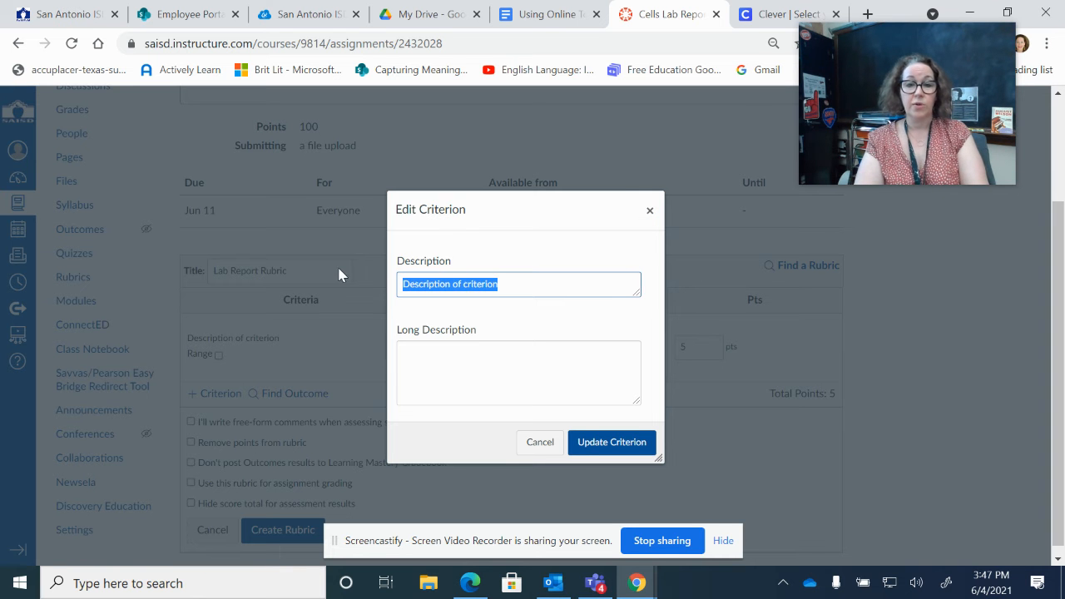
type("O")
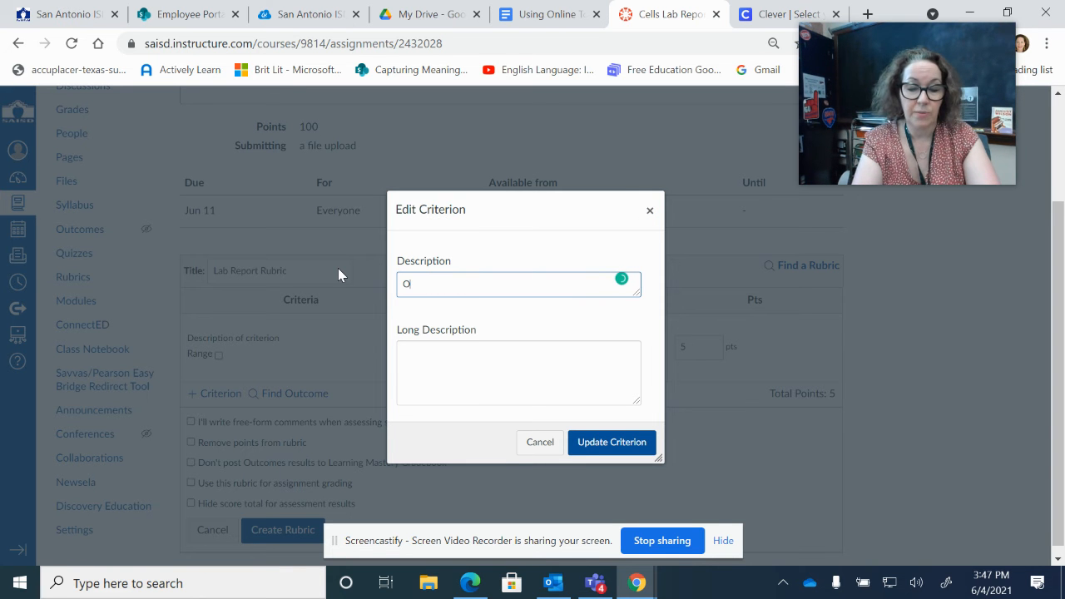
type("rganization")
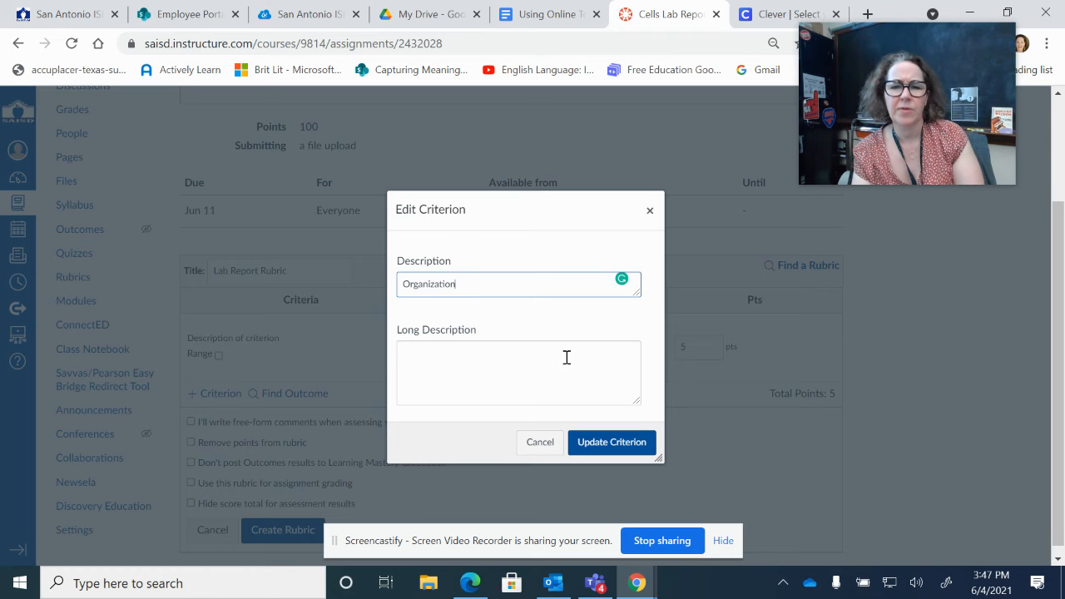
left_click(499, 354)
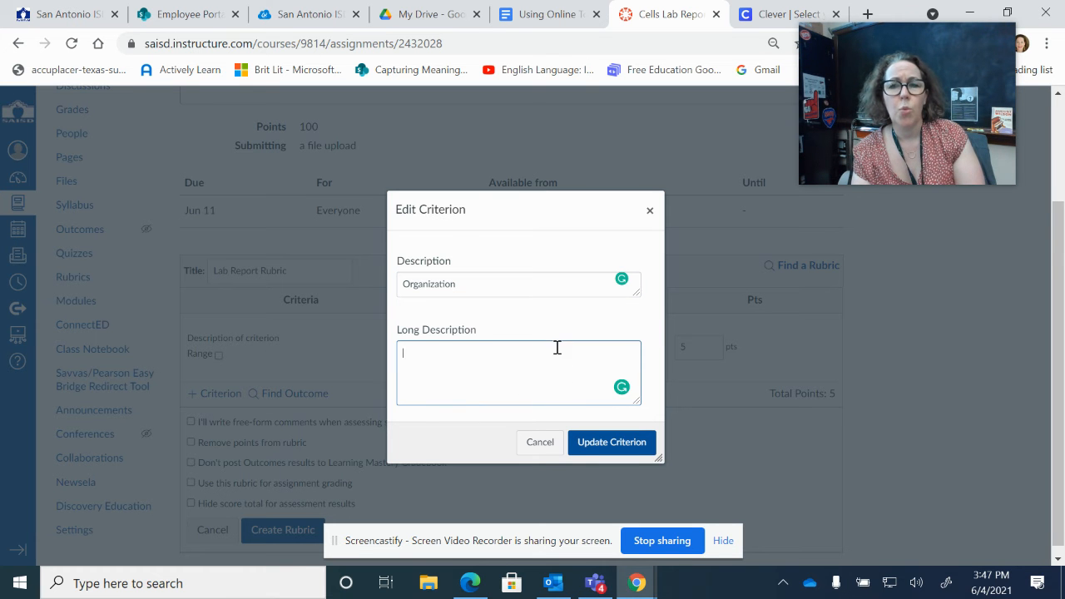
left_click(629, 446)
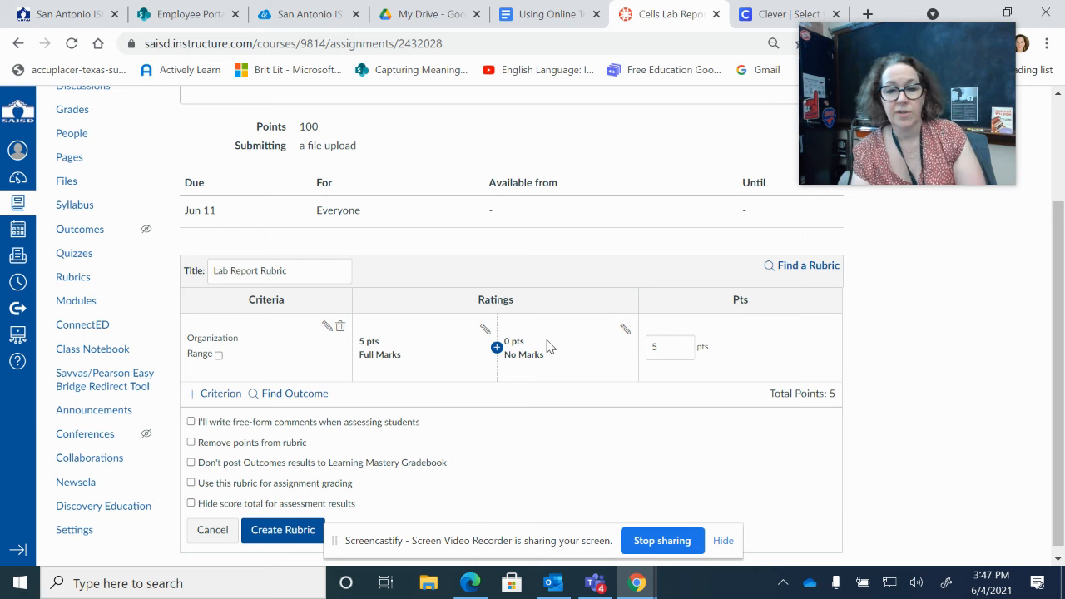
Change the 5-pt Full Marks rating to 'Master Level', described 'contains all necessary headings...'.
left_click(483, 331)
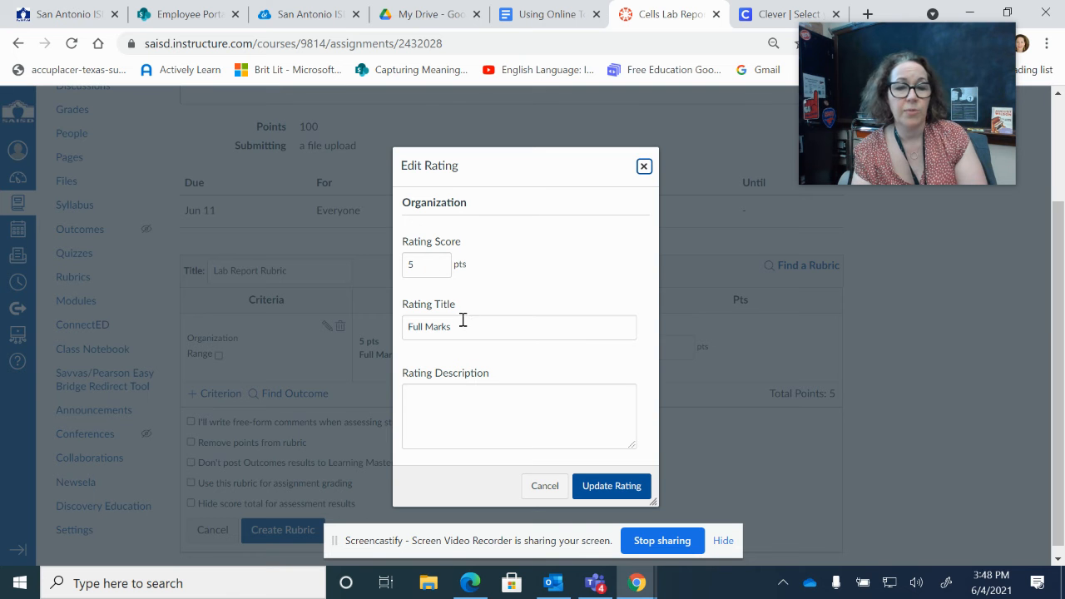
left_click_drag(463, 329, 359, 330)
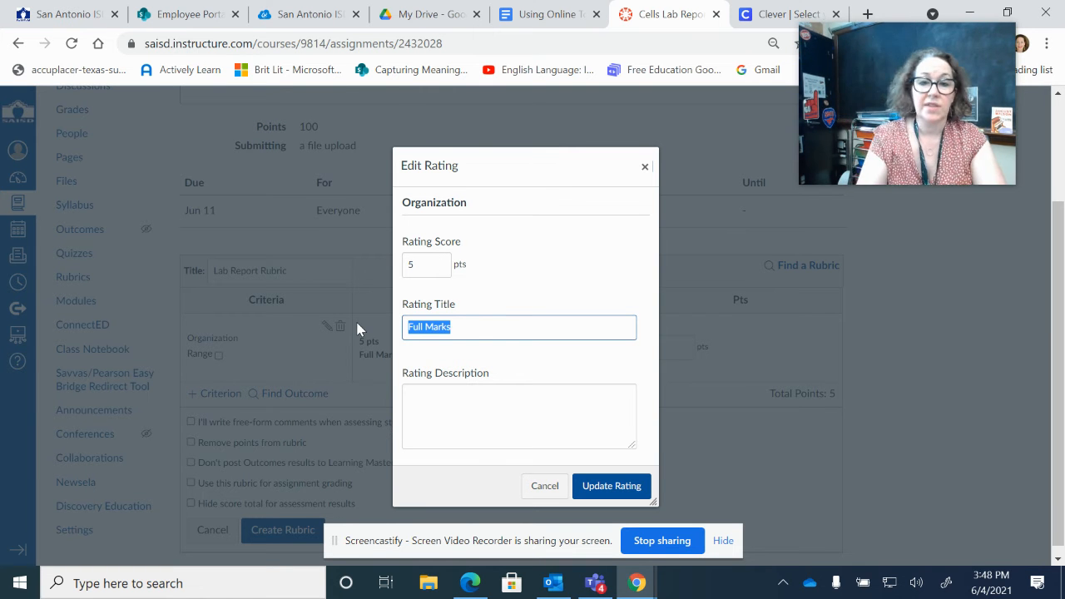
type("M")
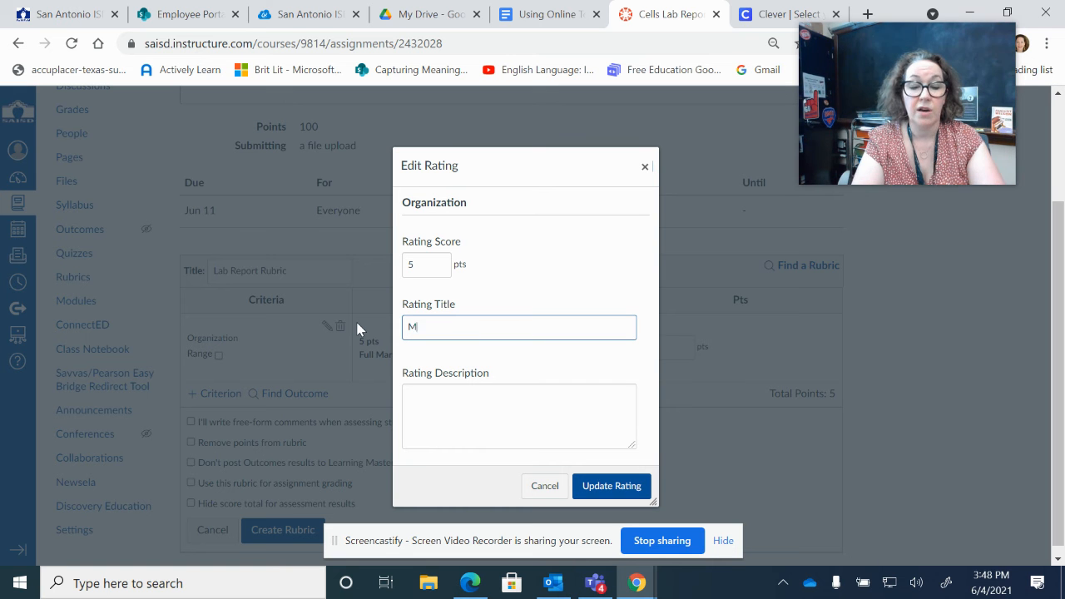
type("aster Level")
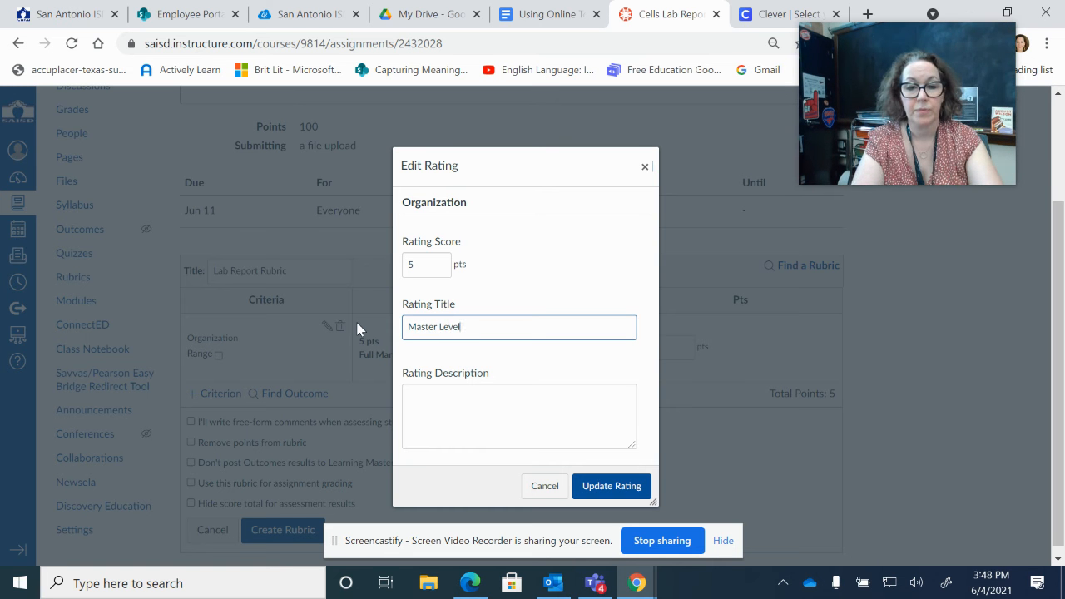
left_click(432, 405)
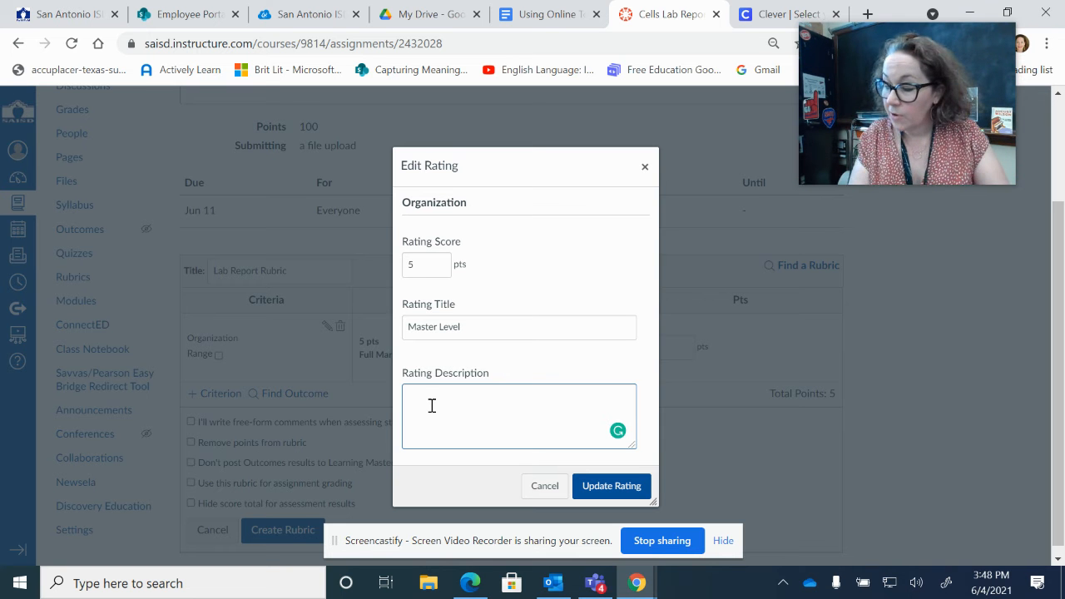
type("ontains")
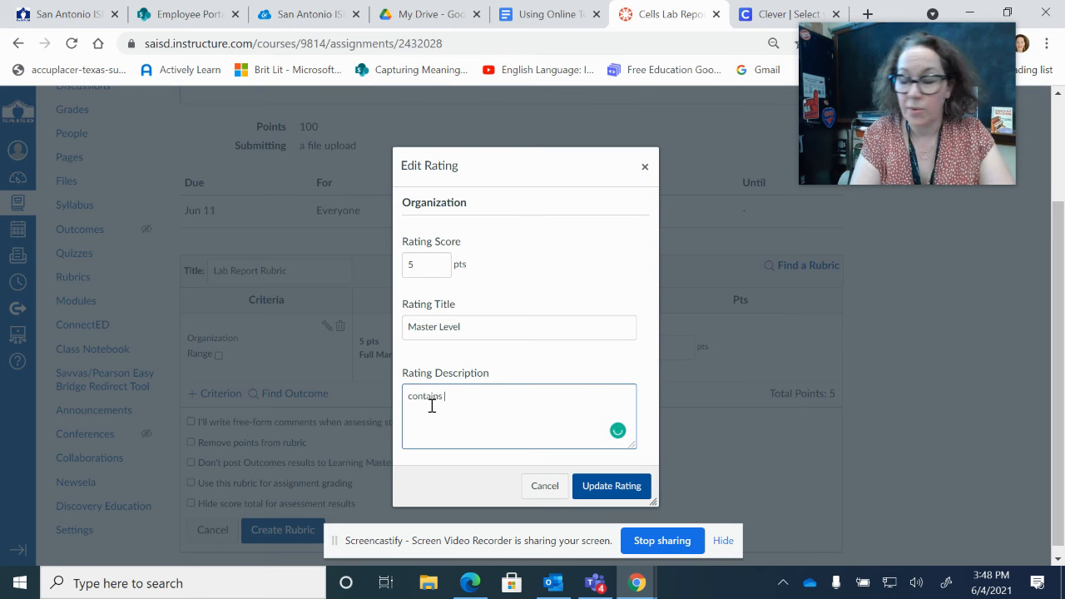
type(" all ")
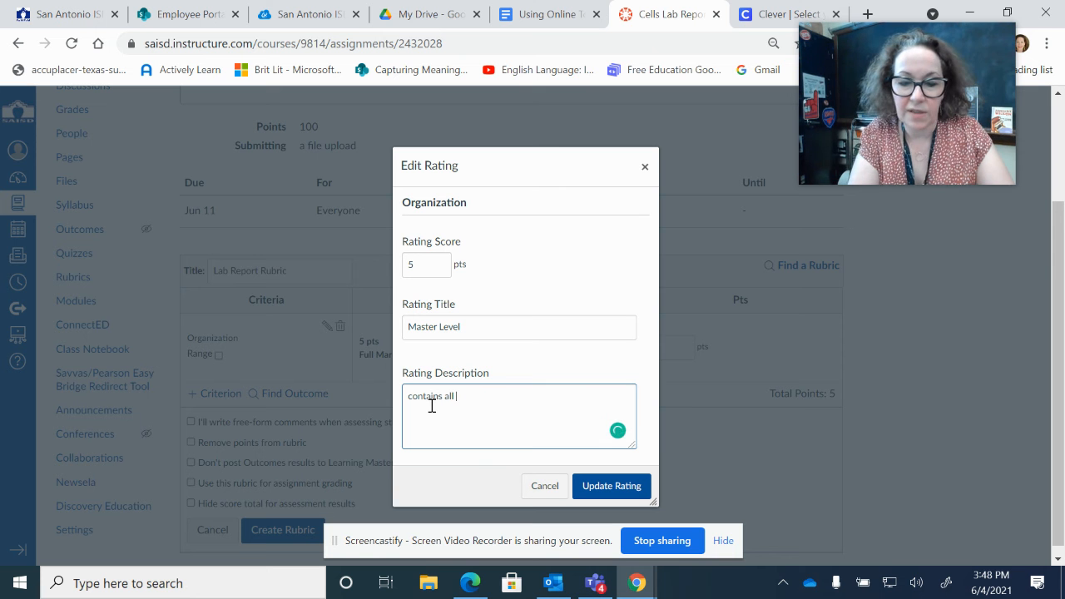
type("necessar")
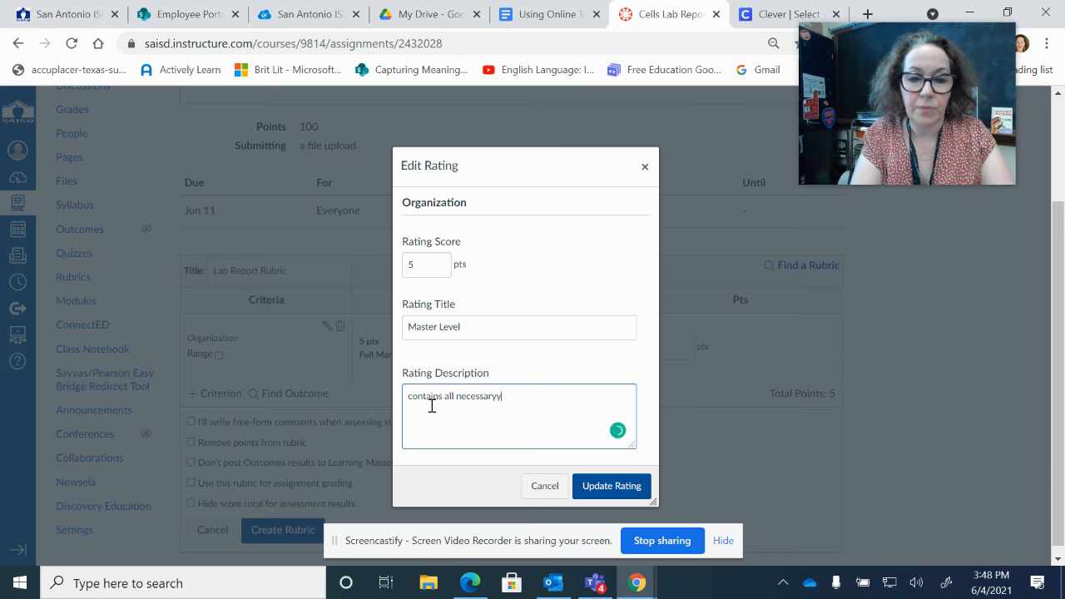
type("y information")
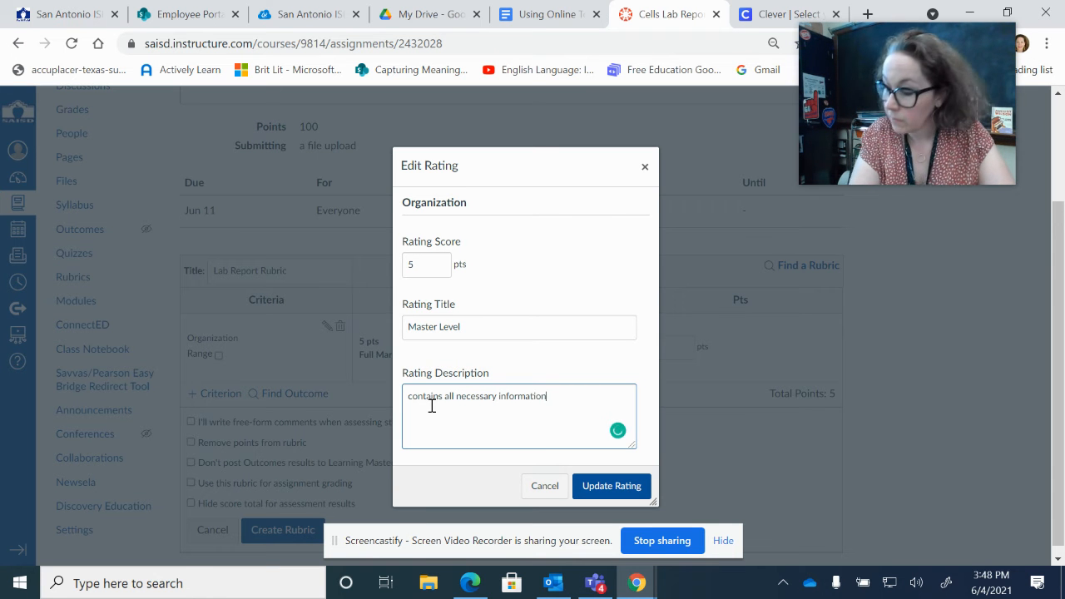
key("BackSpace")
key("BackSpace")
key("BackSpace")
key("BackSpace")
key("BackSpace")
key("BackSpace")
key("BackSpace")
key("BackSpace")
key("BackSpace")
key("BackSpace")
key("BackSpace")
type("headings...")
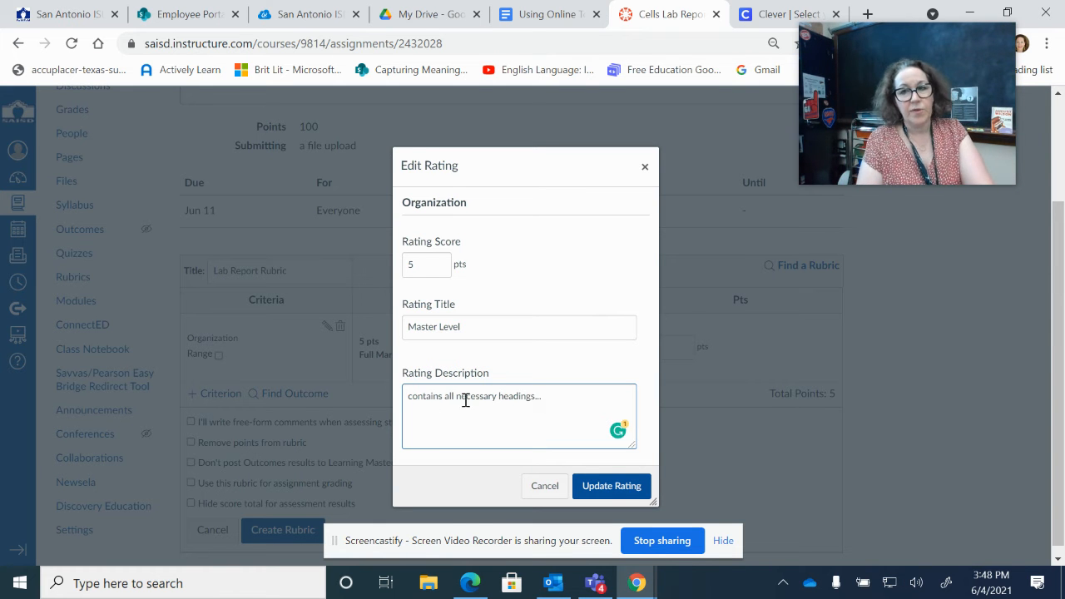
left_click(613, 487)
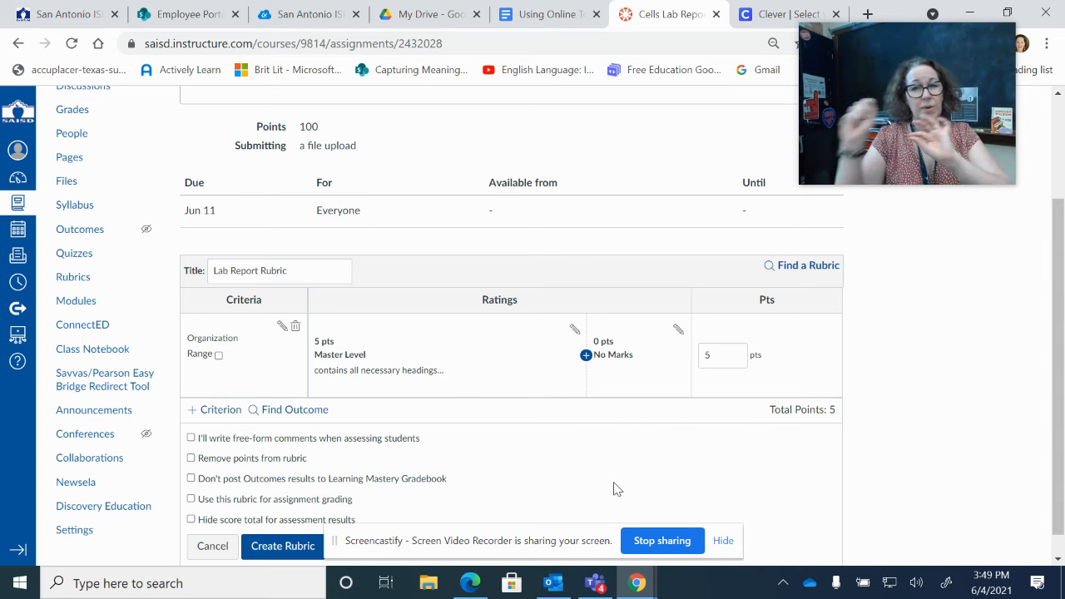
Add a 4-pt 'Proficient' rating described 'organized with considerable competence', then begin another rating.
left_click(585, 356)
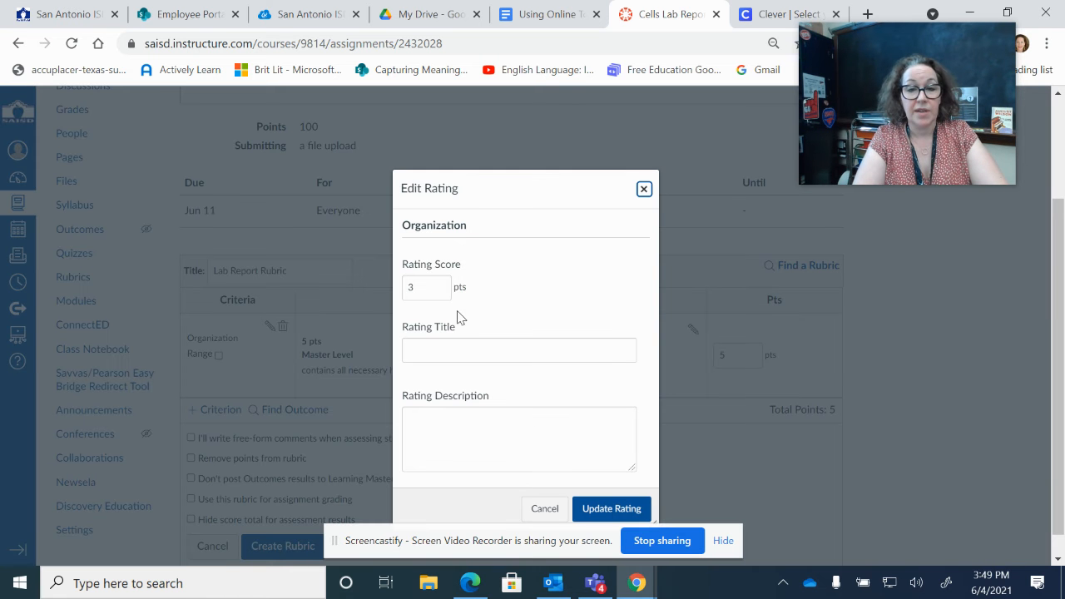
left_click_drag(438, 279, 353, 289)
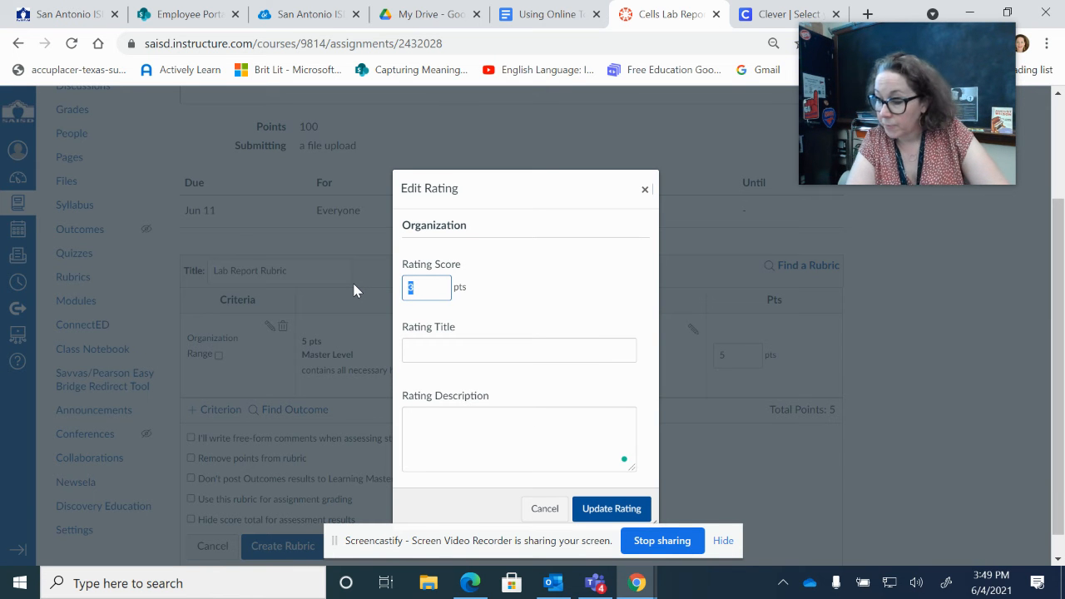
type("4")
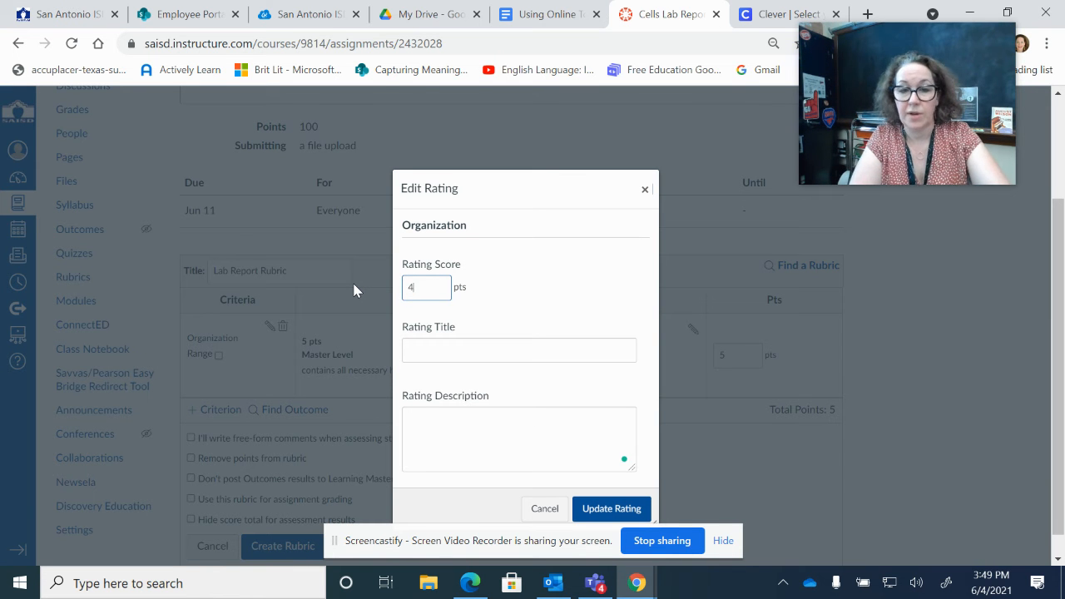
left_click(430, 359)
type("Proficient")
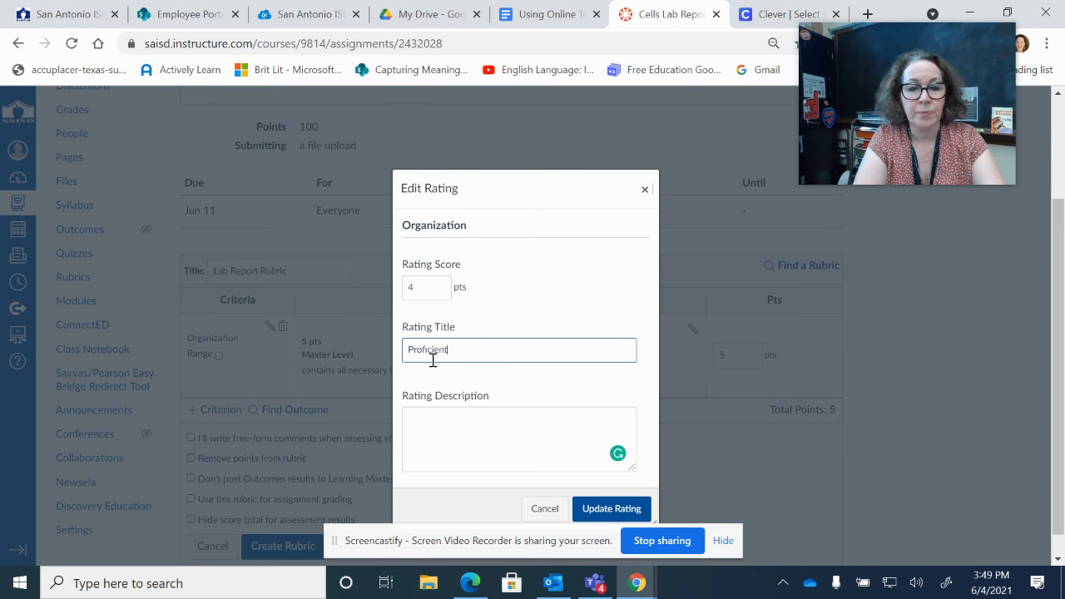
left_click(446, 432)
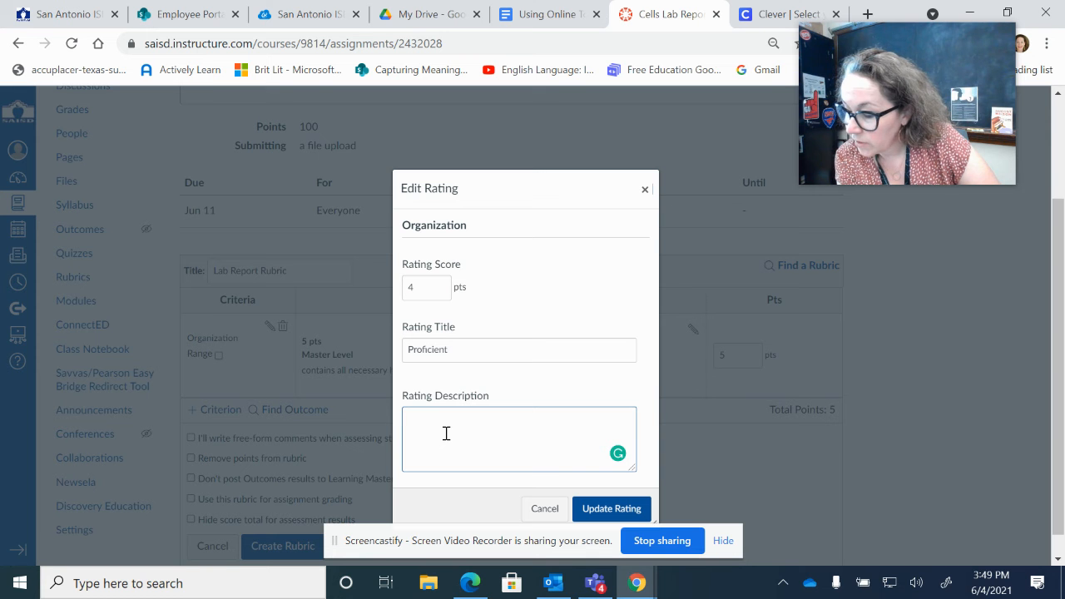
type("organizaed with considerable competence")
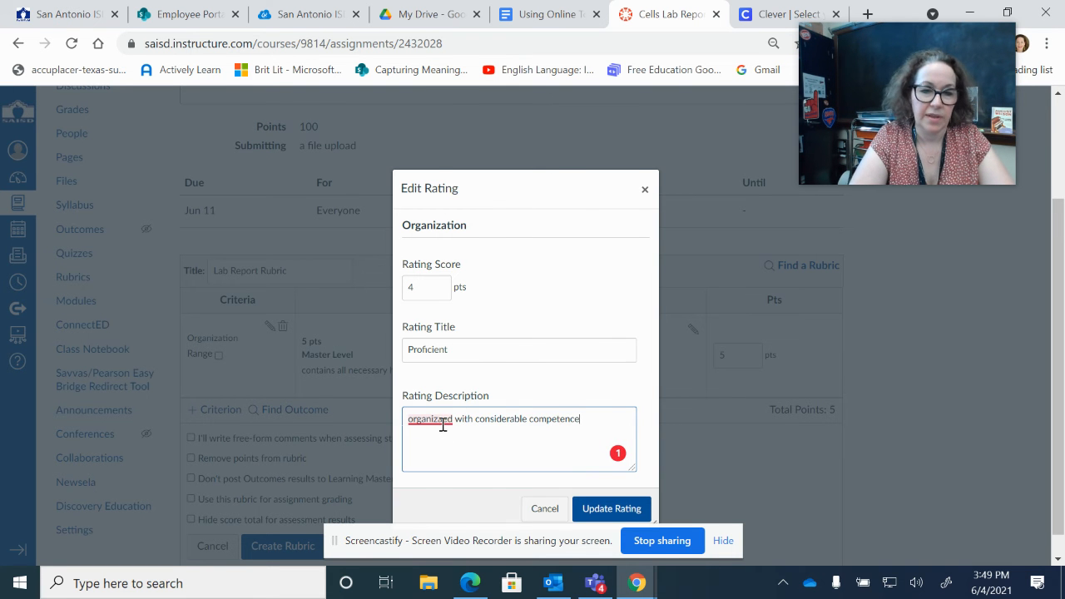
right_click(441, 421)
left_click(447, 444)
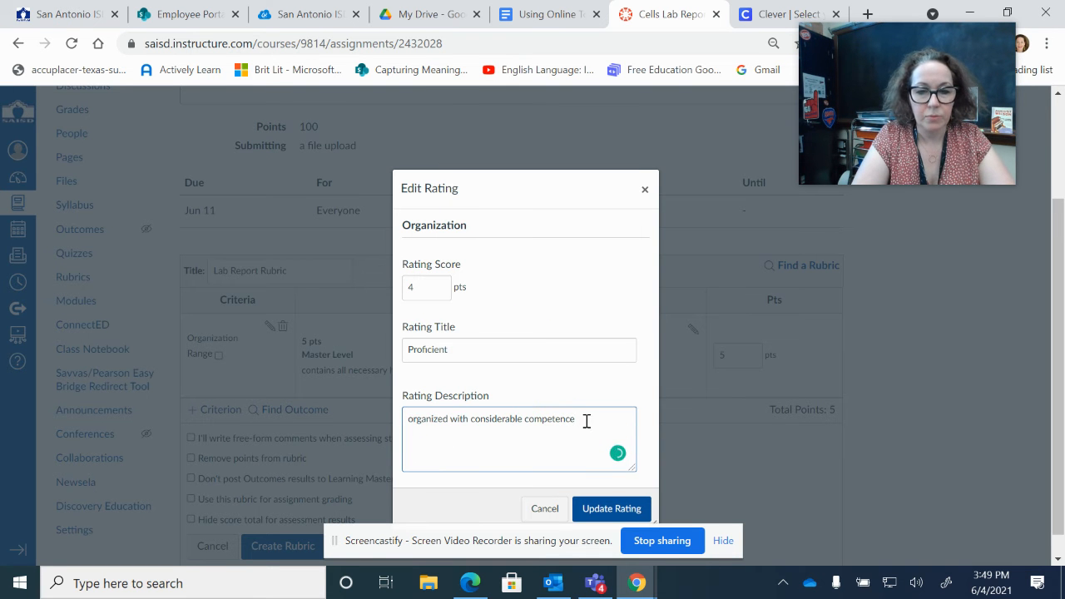
left_click(604, 509)
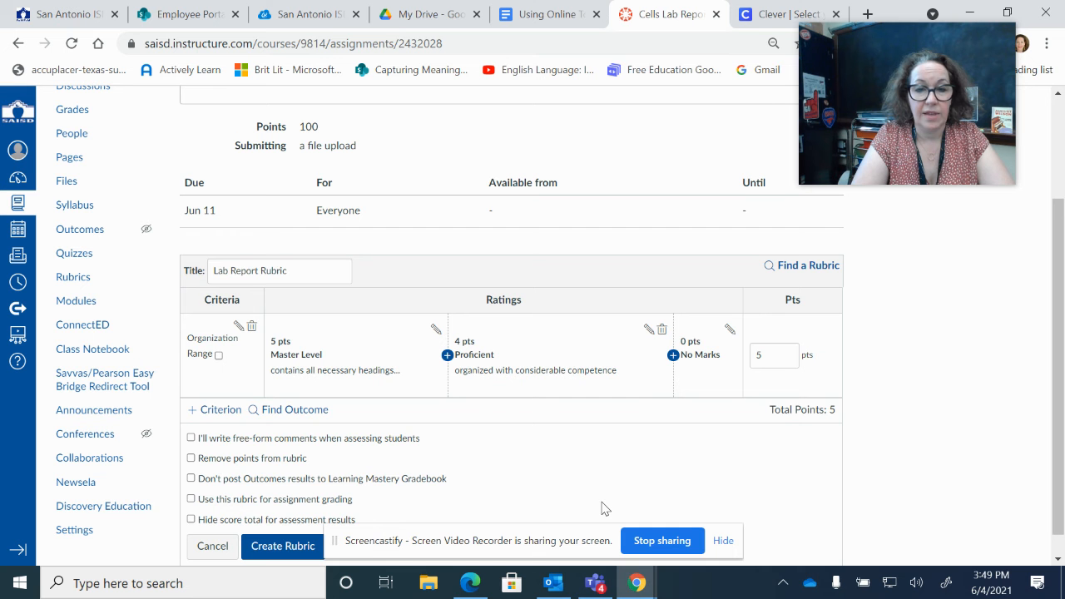
left_click(673, 355)
left_click_drag(418, 287, 404, 287)
Make the new rating 3 pts 'Approaching', described 'some errors made in placement of headings or statements'.
type("3")
left_click(420, 350)
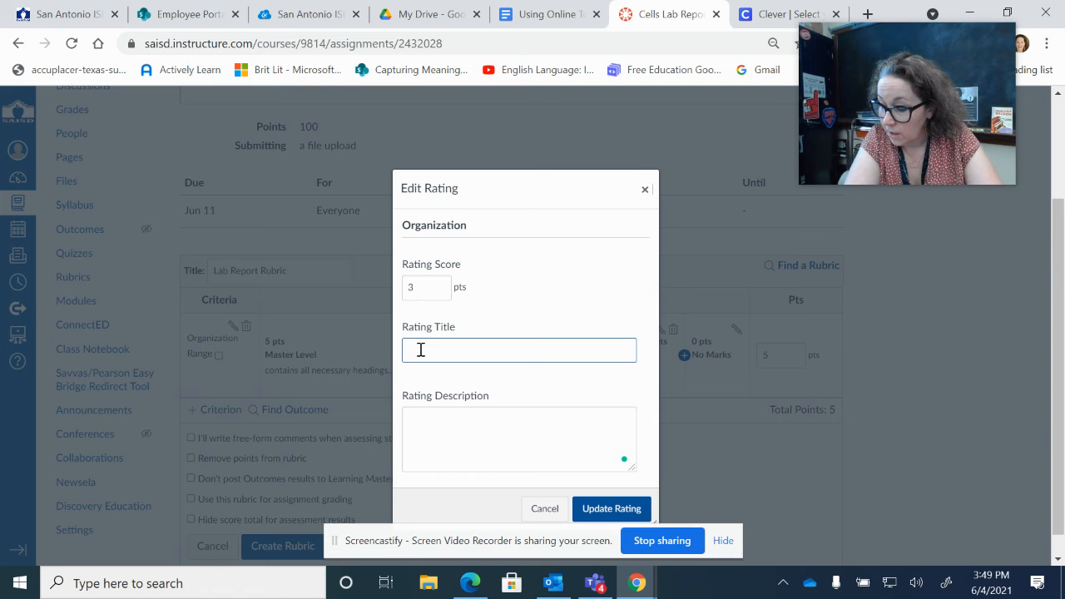
type("Appro")
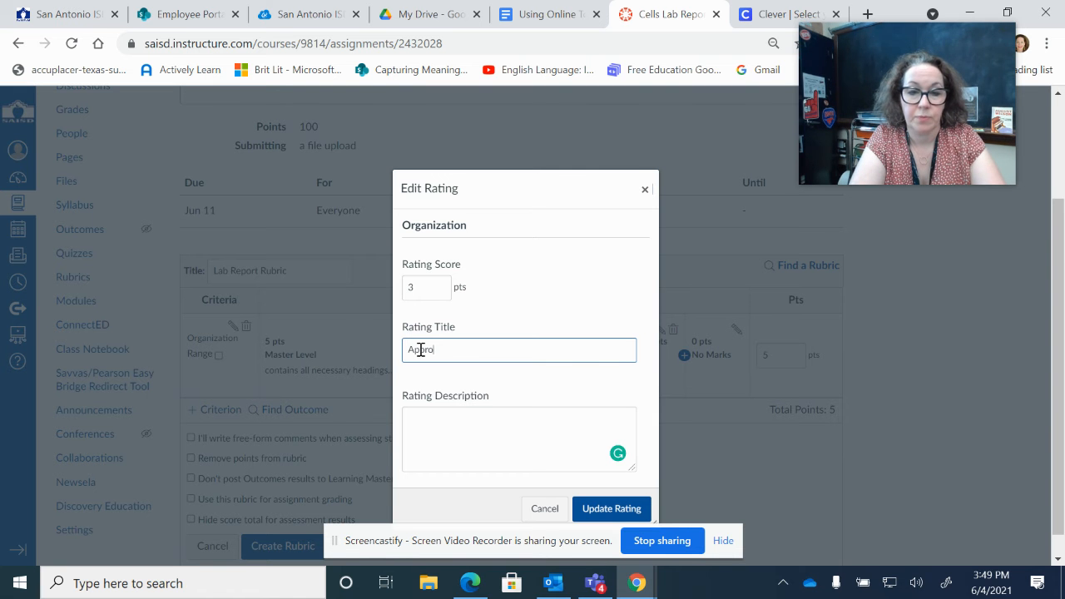
type("aching")
left_click(456, 421)
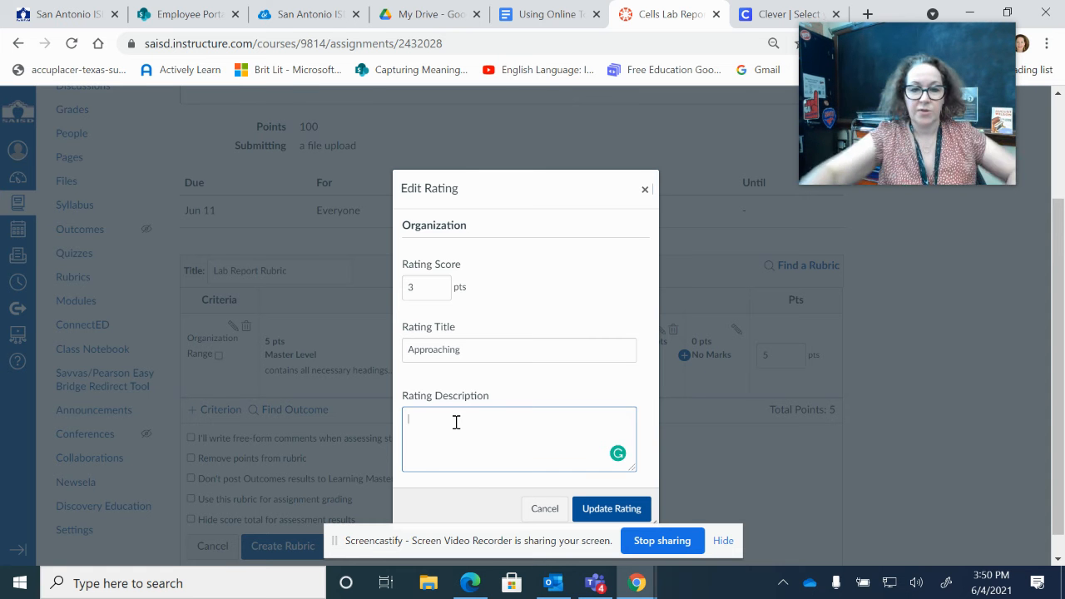
type("some er")
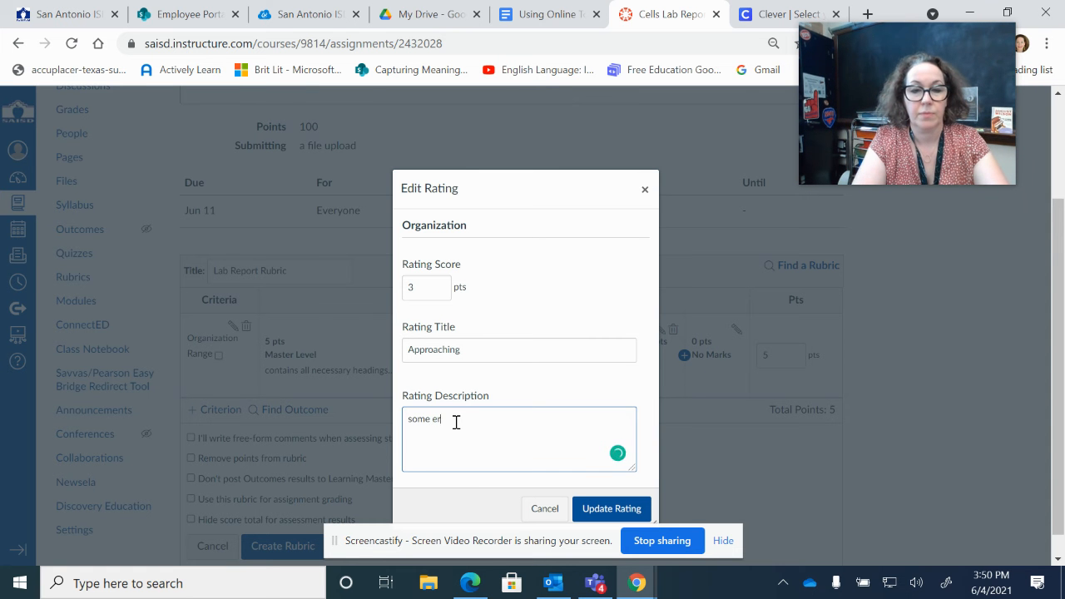
type("rors made in placement of head")
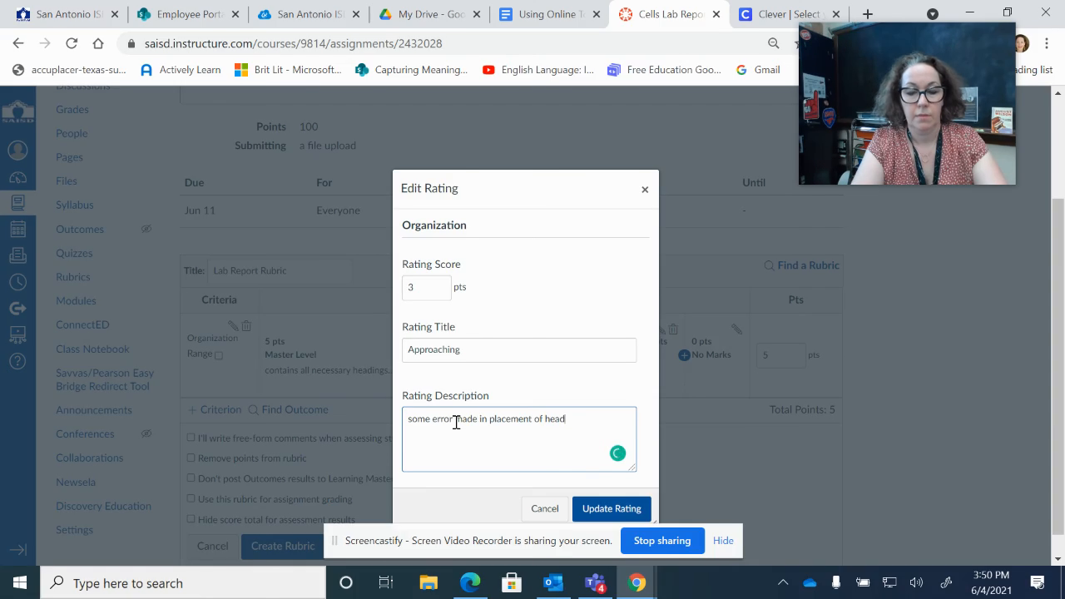
type("ings or statements")
left_click(582, 509)
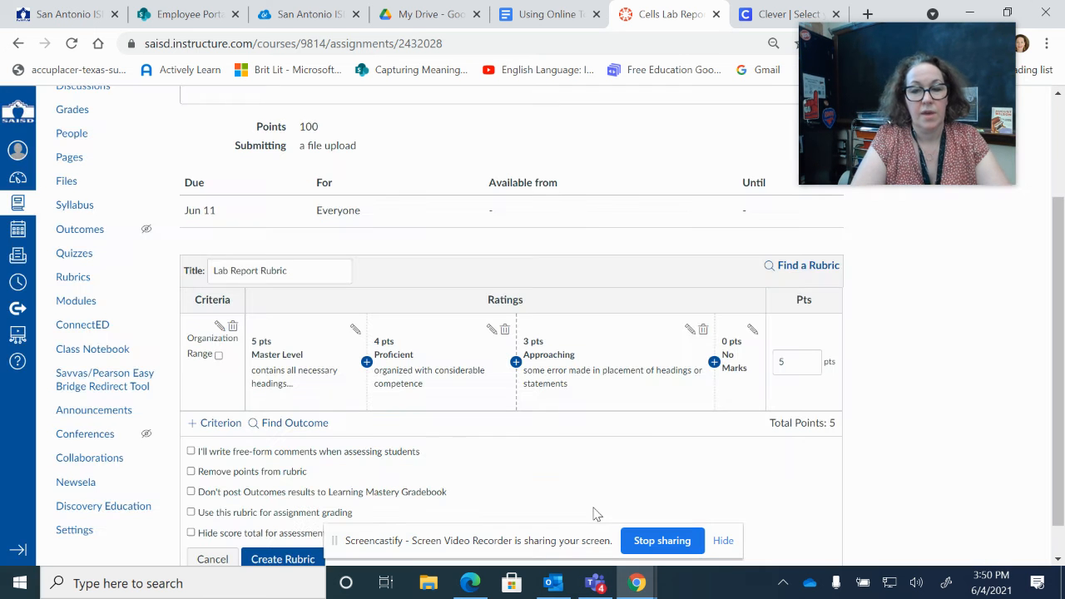
Insert a 2-pt 'Emergent' rating between Approaching and No Marks.
left_click(714, 362)
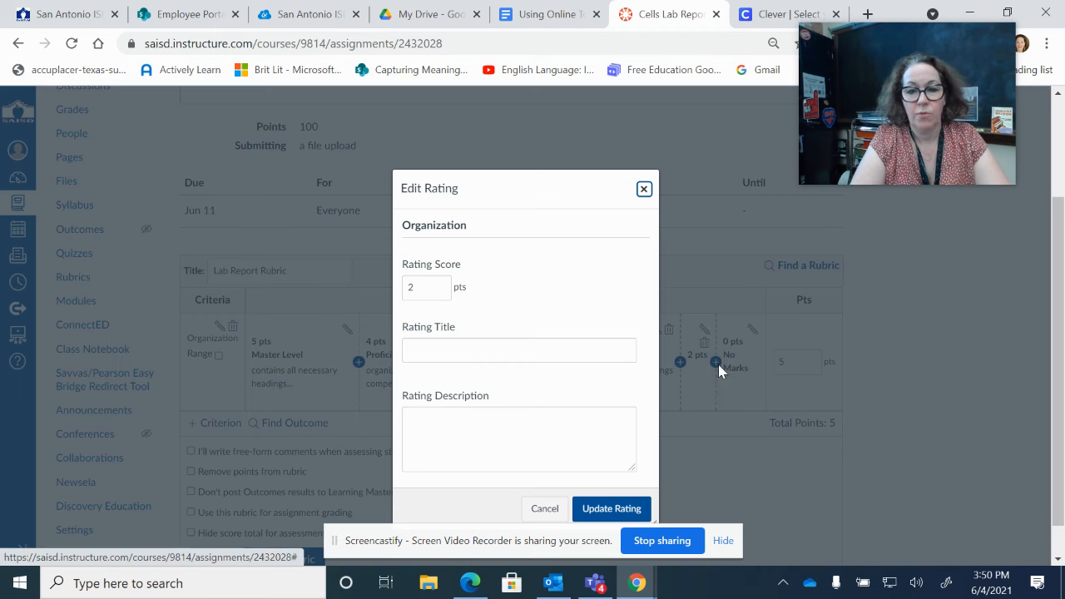
left_click(445, 349)
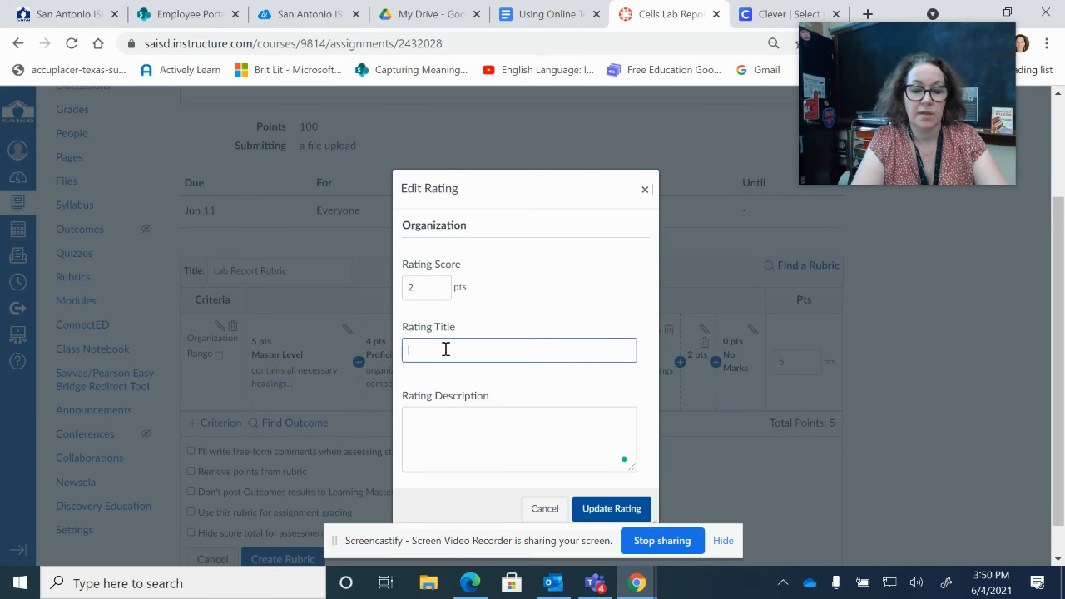
type("Emerge")
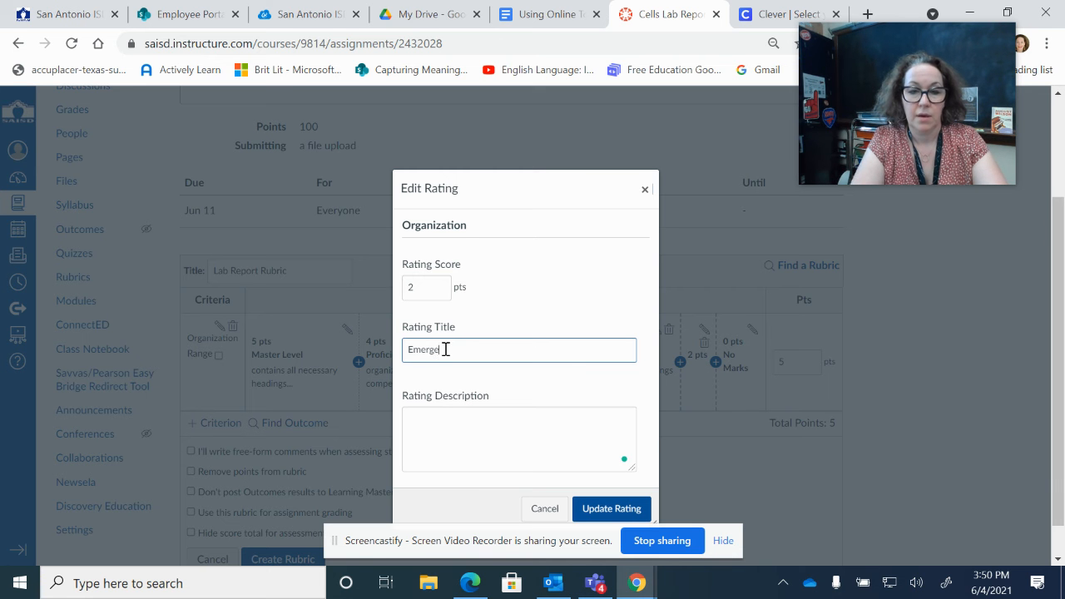
type("nt")
left_click(447, 419)
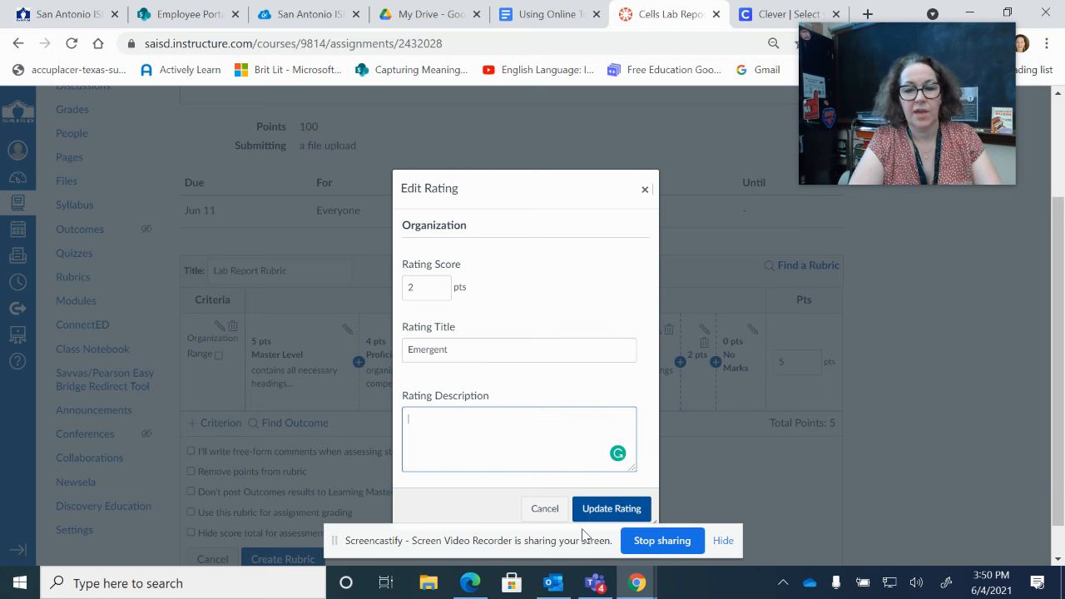
left_click(611, 509)
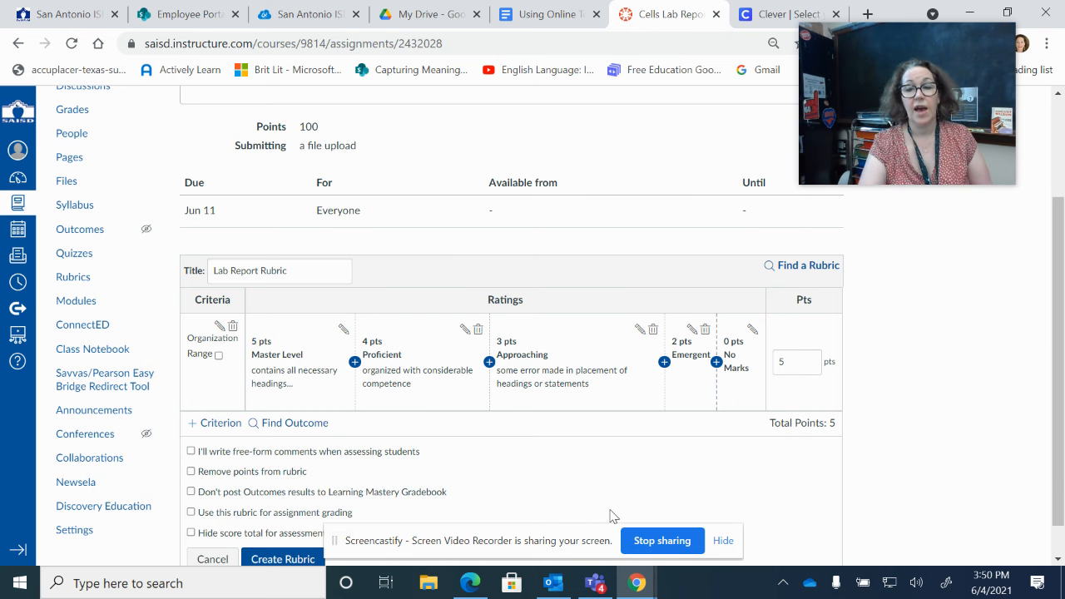
Turn the 0-pt No Marks rating into a 1-pt 'Not Yet' rating.
left_click(752, 330)
double_click(414, 286)
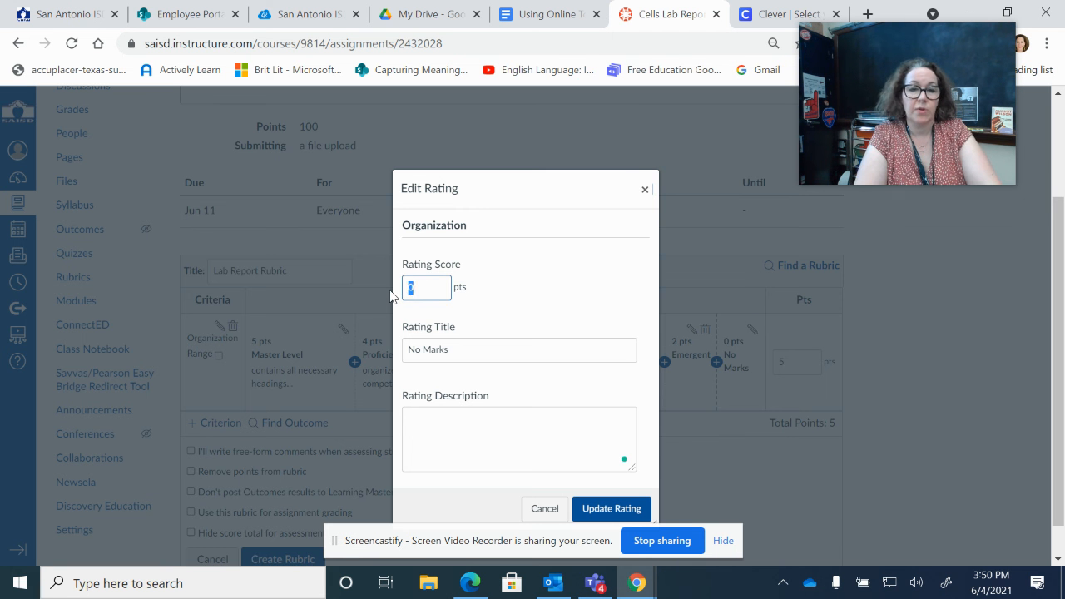
type("1")
key("Tab")
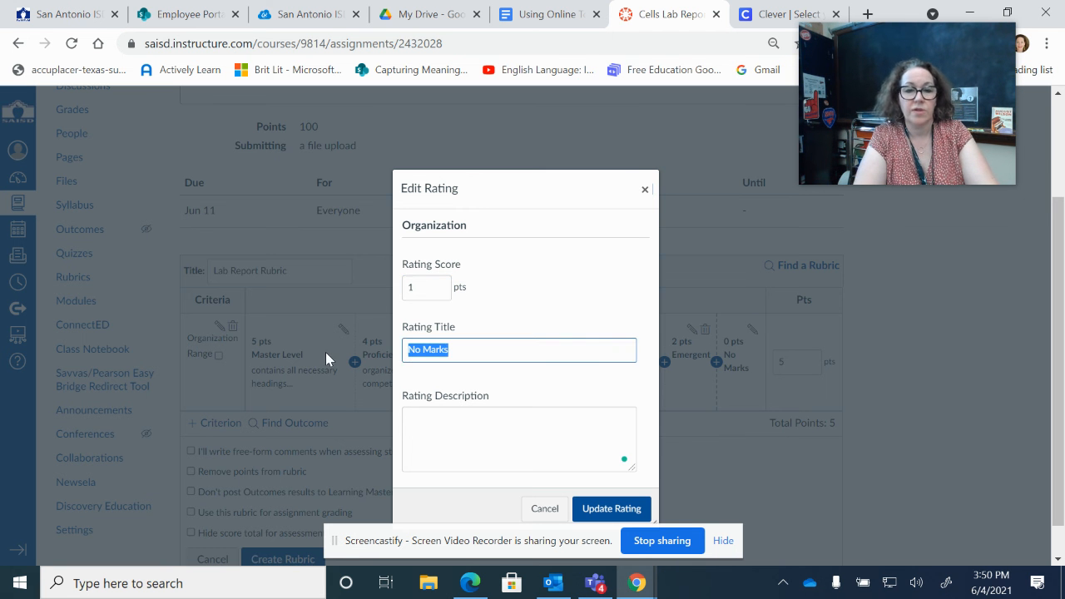
type("Not Yet")
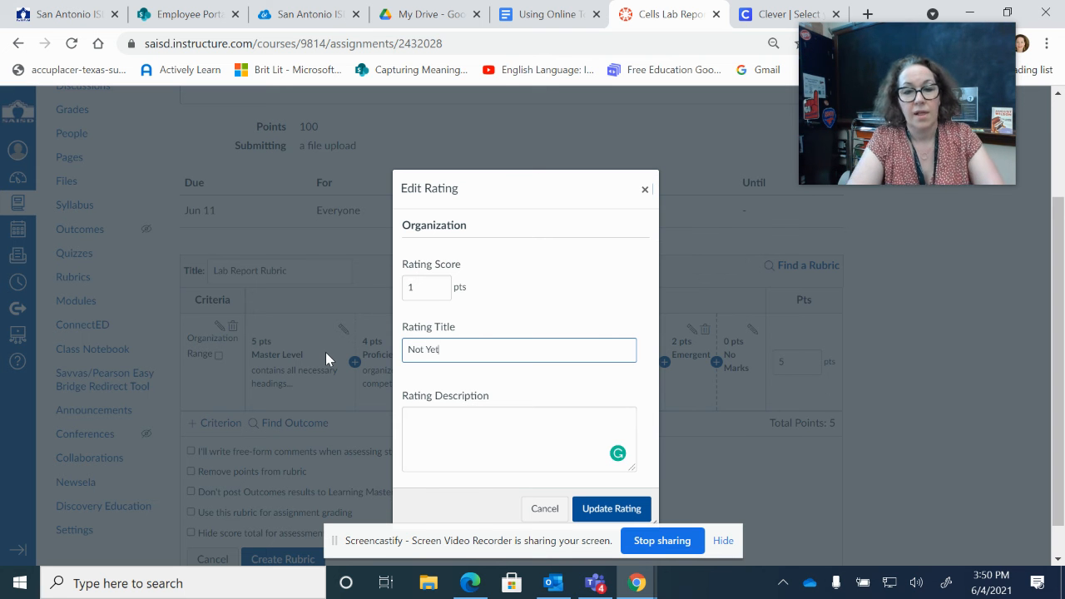
left_click(423, 415)
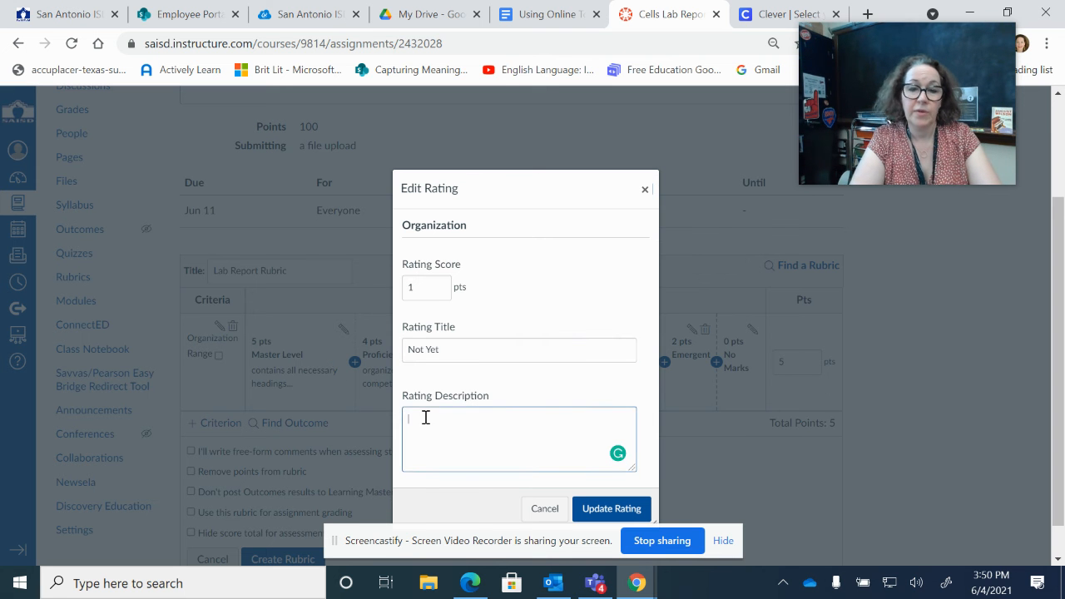
left_click(613, 509)
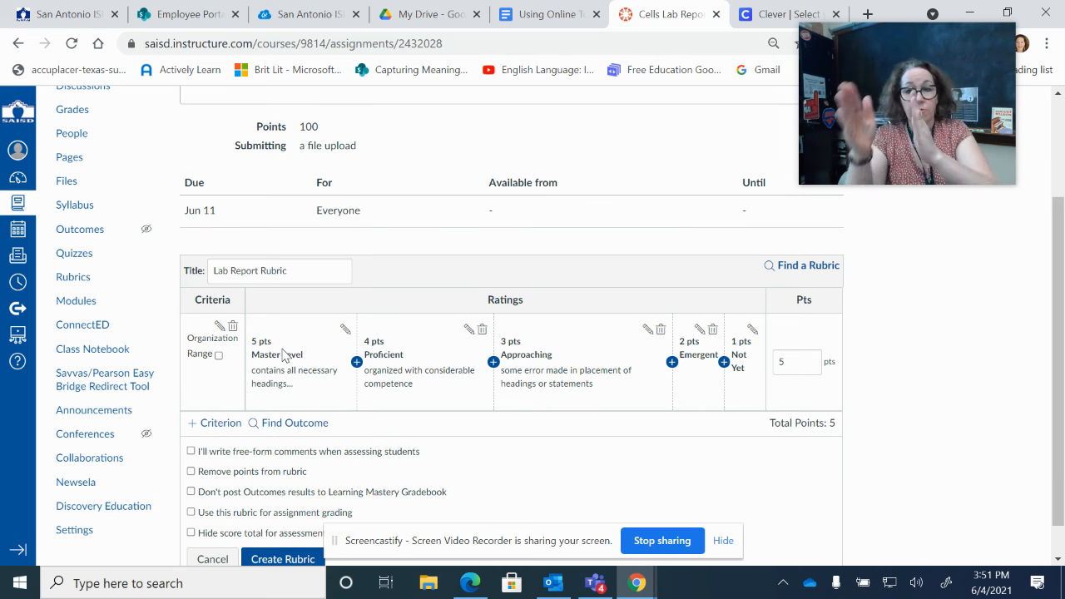
Create a new blank 5-point criterion named 'Title to Method'.
left_click(209, 421)
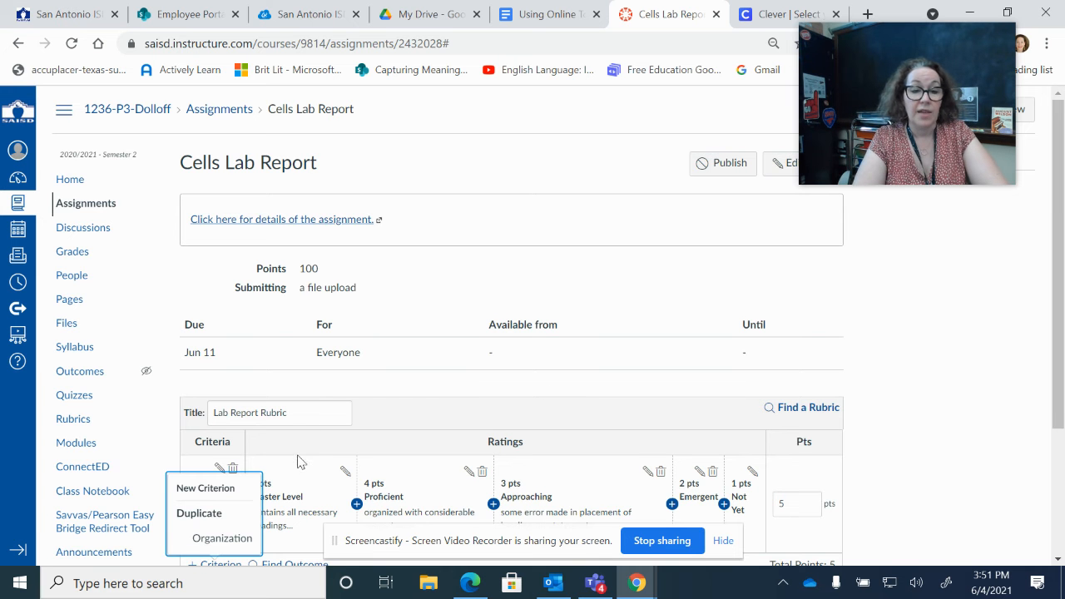
left_click_drag(1063, 333, 1064, 408)
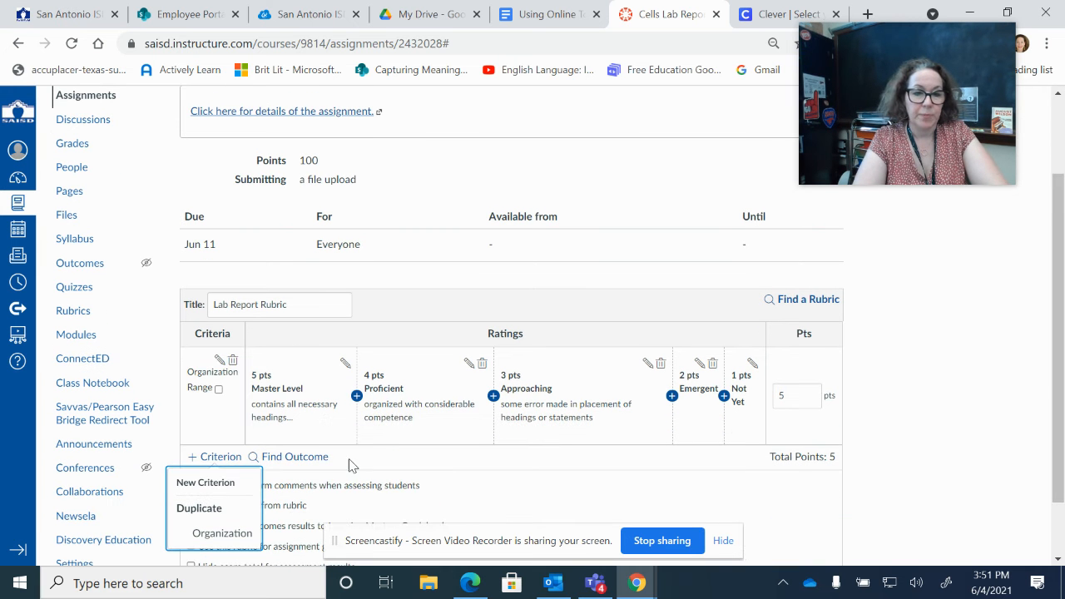
left_click(239, 494)
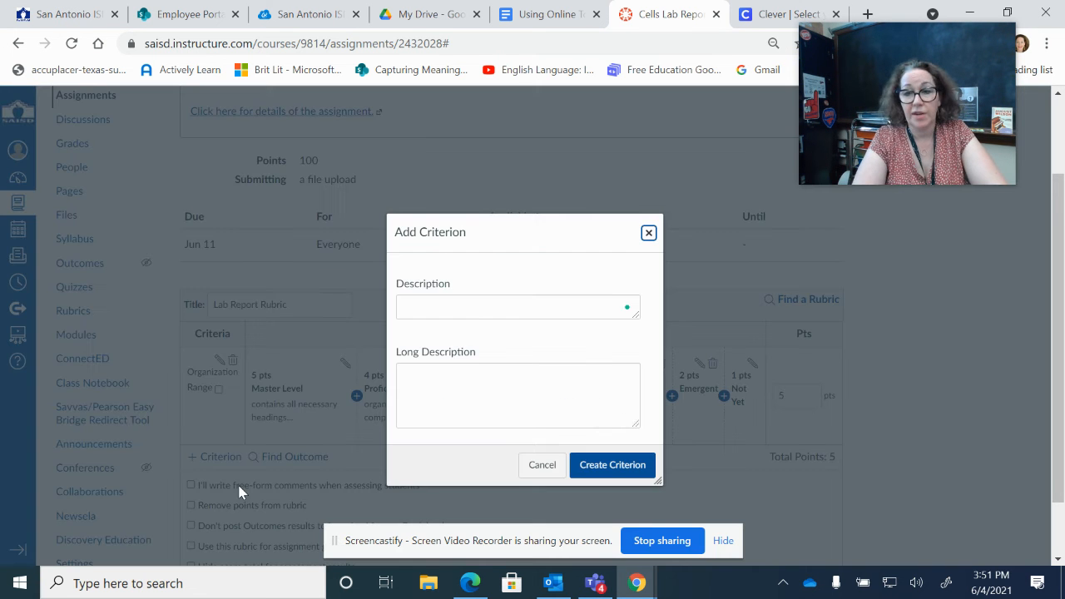
left_click(467, 307)
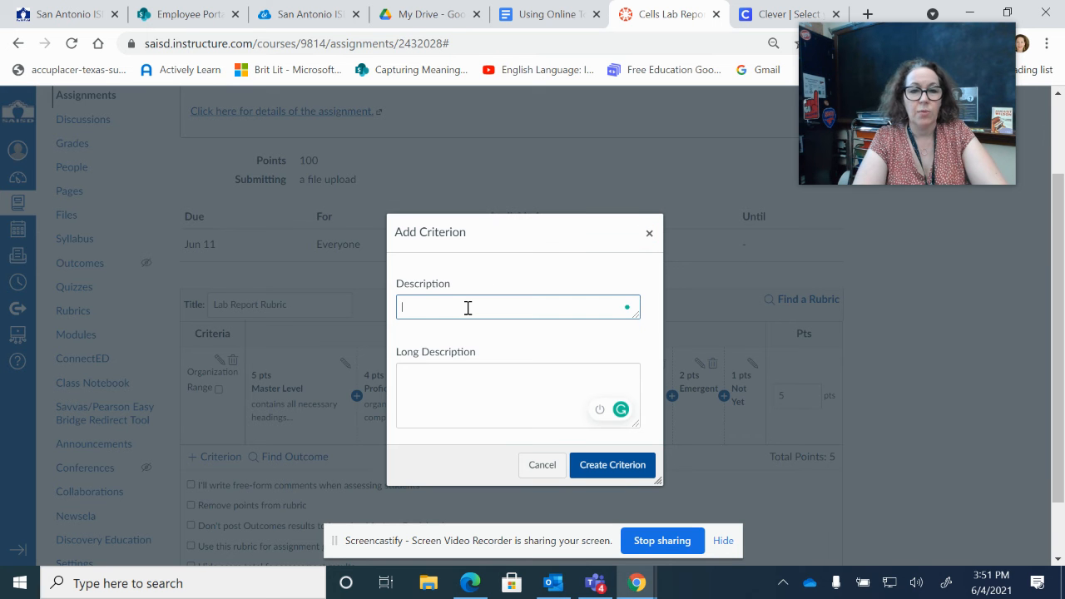
type("Ttile is")
key("BackSpace")
key("BackSpace")
key("BackSpace")
key("BackSpace")
key("BackSpace")
key("BackSpace")
type("itle to Method")
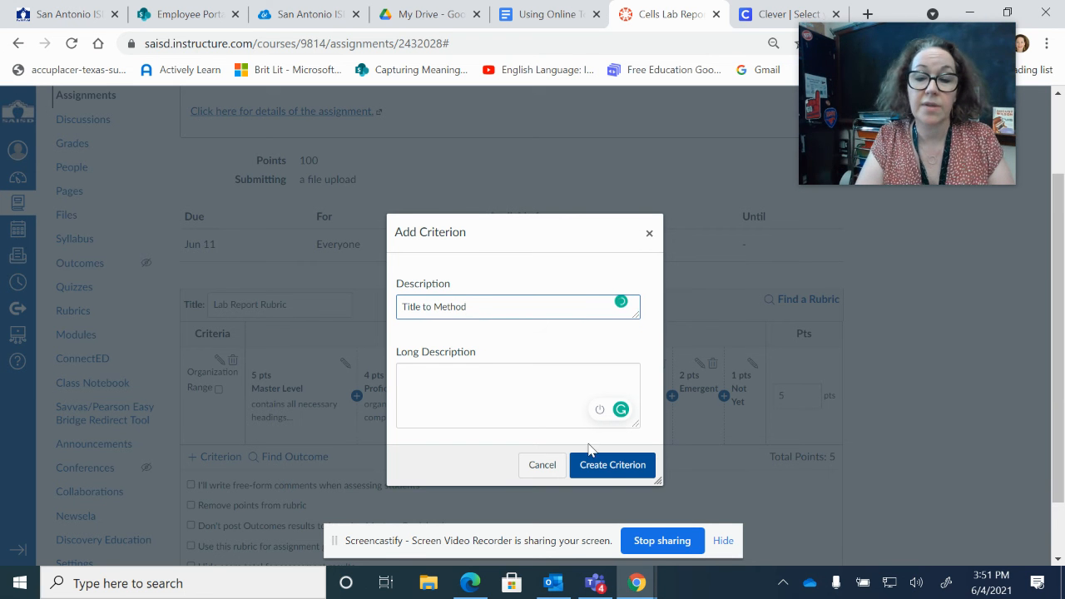
left_click(608, 465)
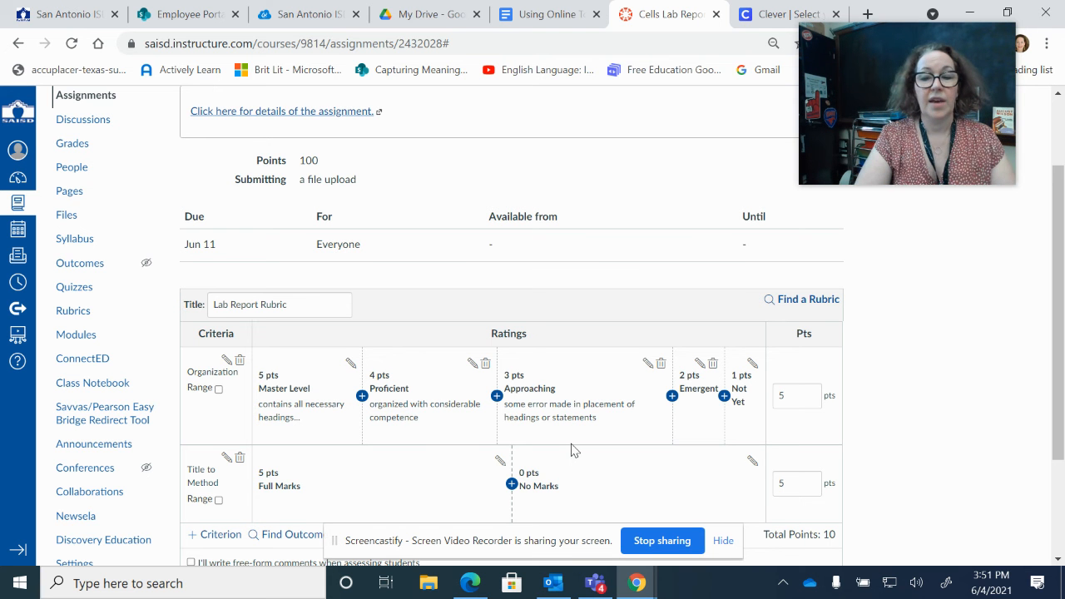
Set Organization and Title to Method to 20 points each, rescaling ratings to 20/16/12/8/4.
left_click(795, 398)
left_click_drag(795, 398, 772, 406)
type("10")
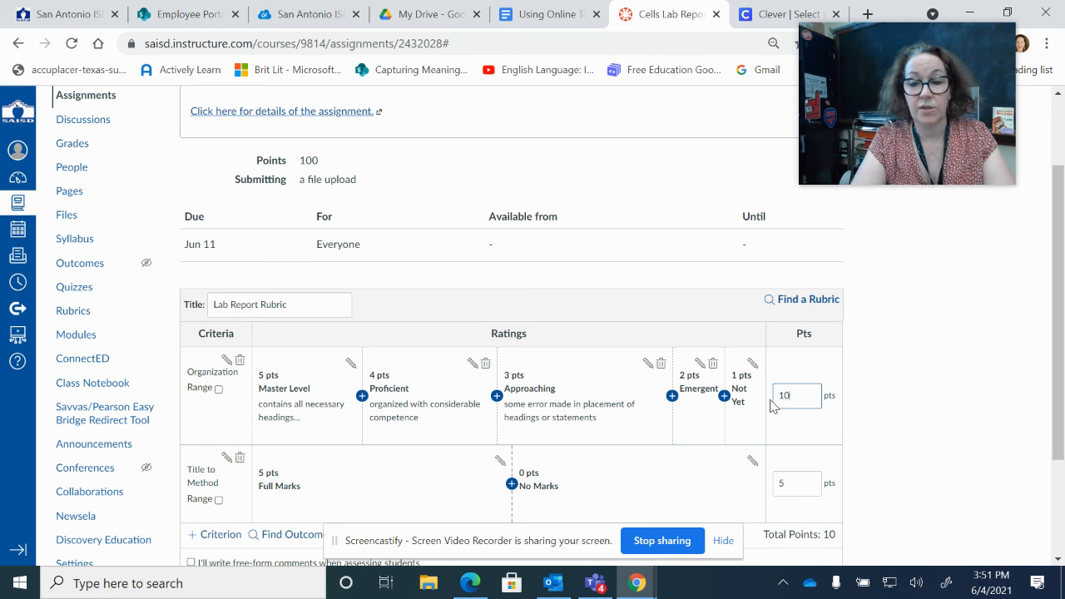
left_click(799, 480)
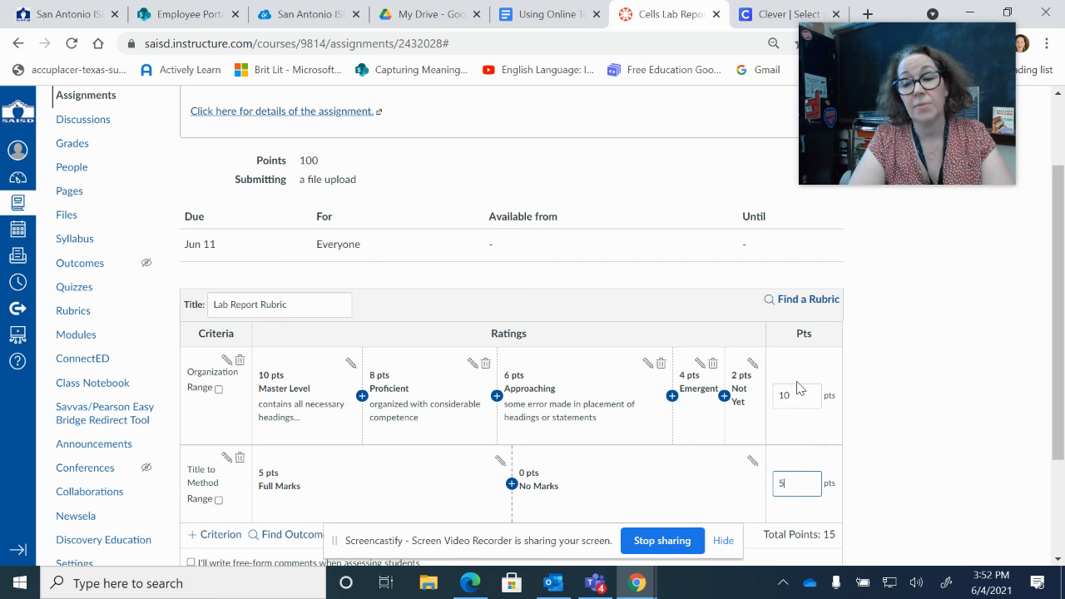
double_click(780, 486)
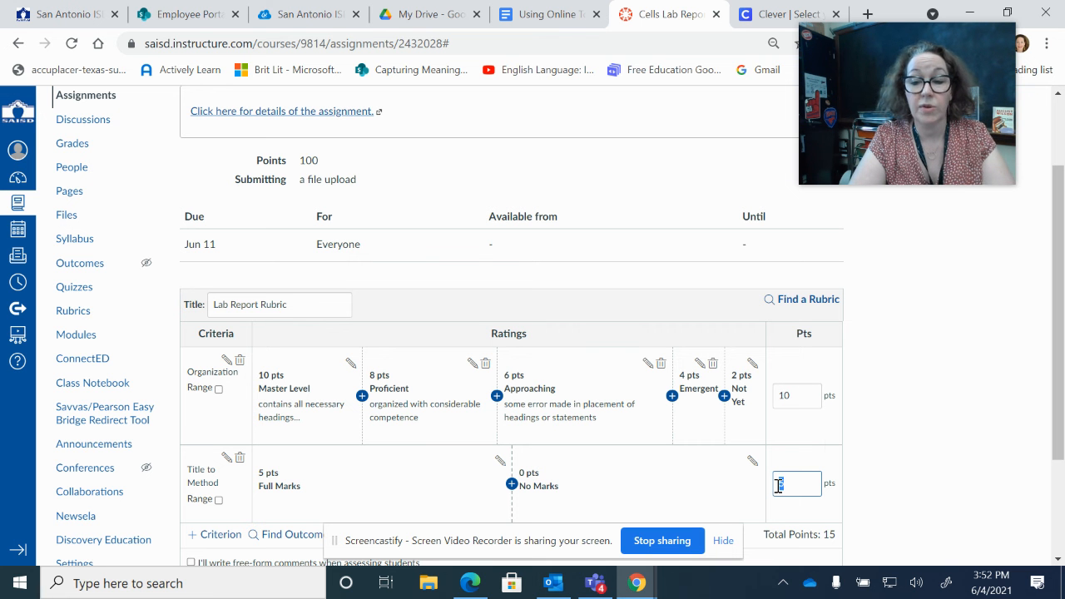
type("20")
left_click(955, 423)
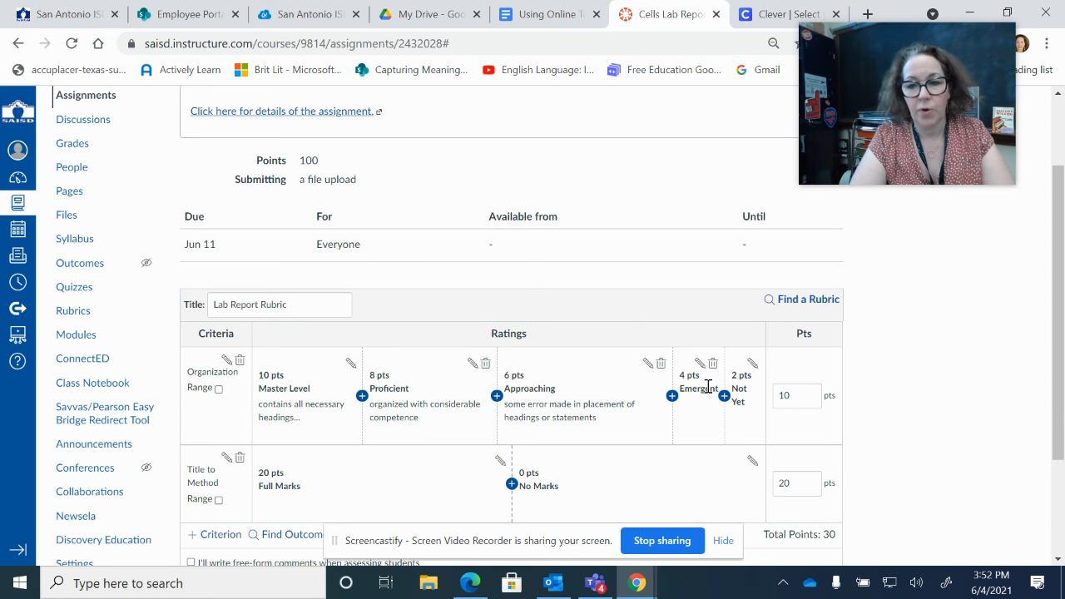
left_click_drag(796, 399, 773, 404)
type("20")
left_click(1030, 413)
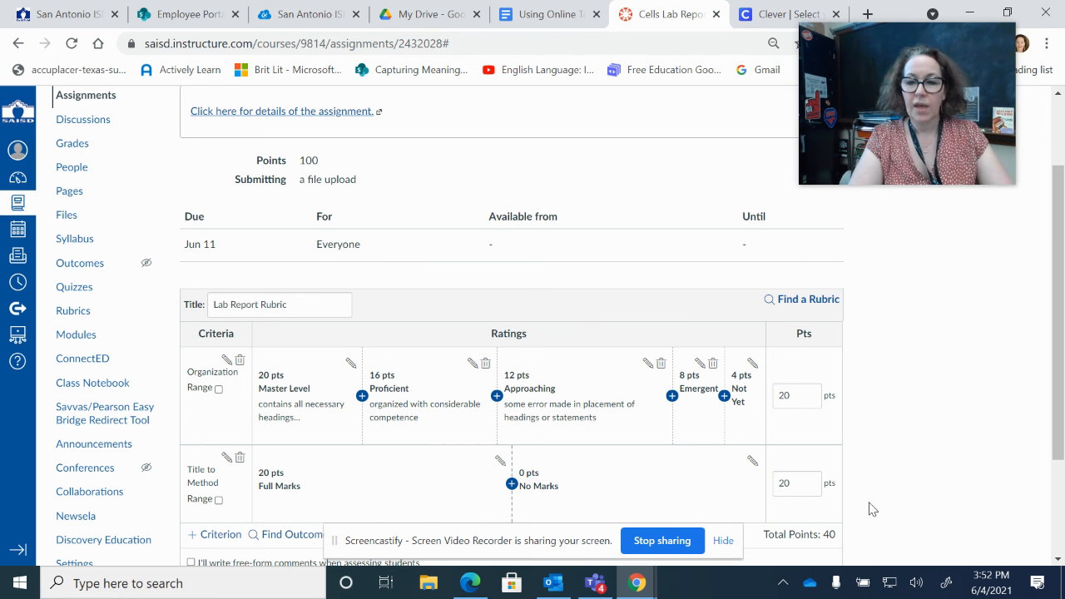
left_click_drag(1056, 408, 1058, 491)
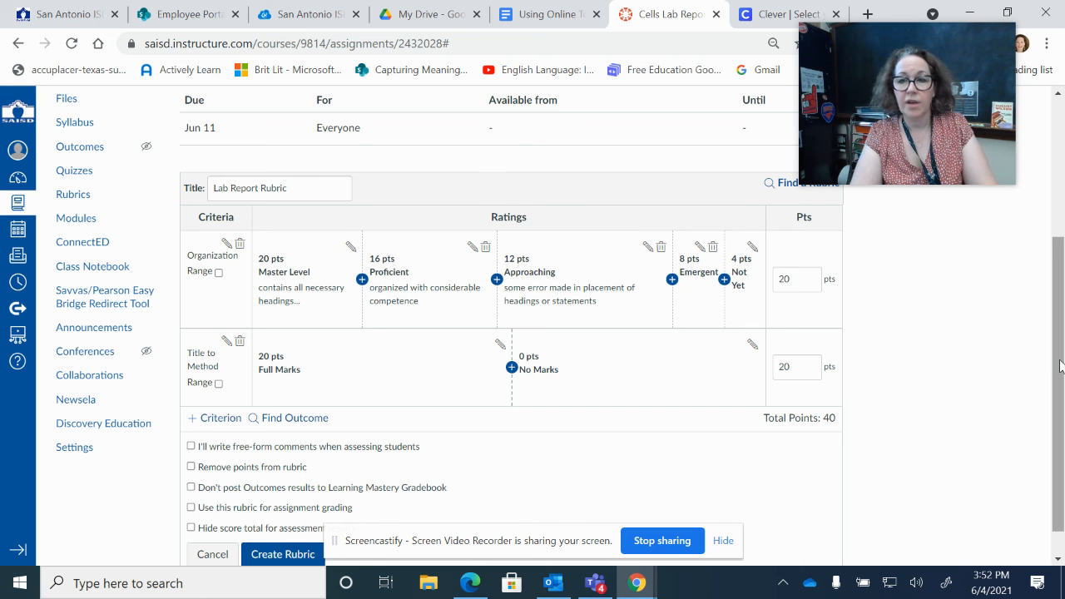
left_click_drag(1059, 366, 1061, 388)
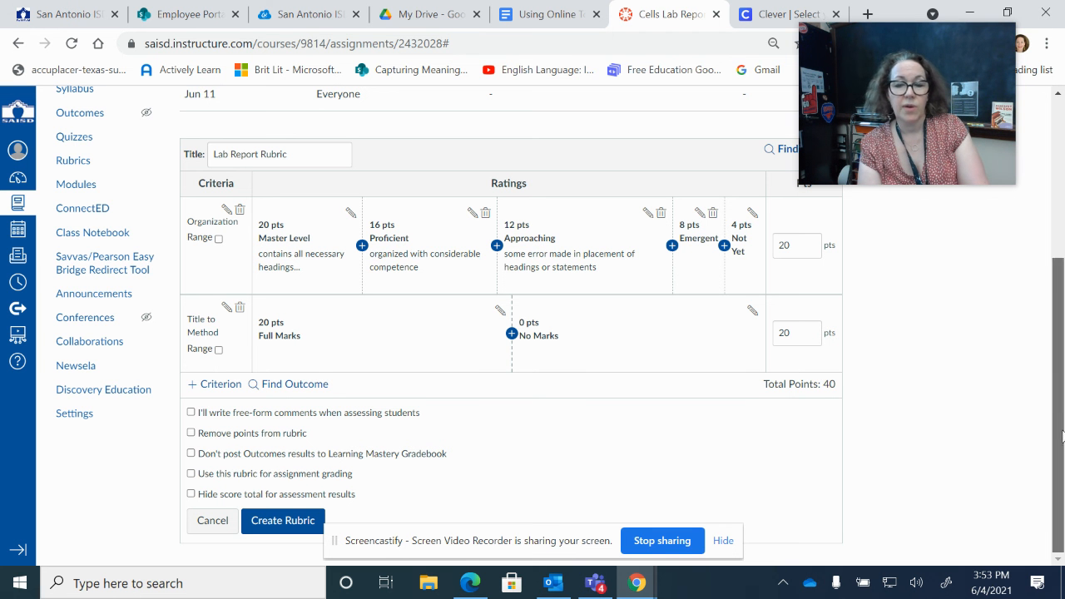
scroll(996, 391, "up", 1)
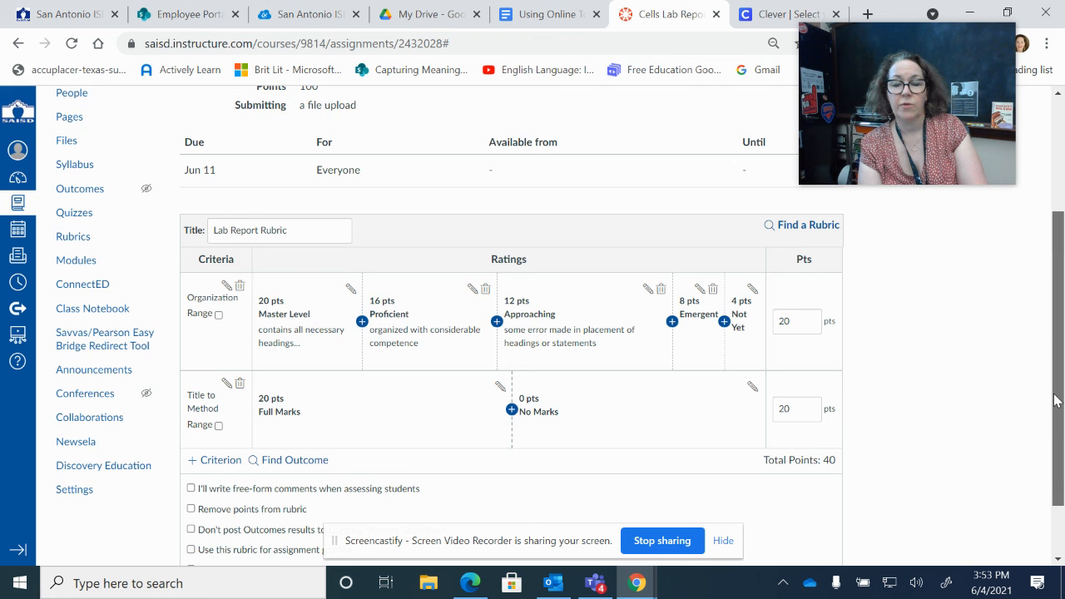
scroll(1054, 399, "down", 1)
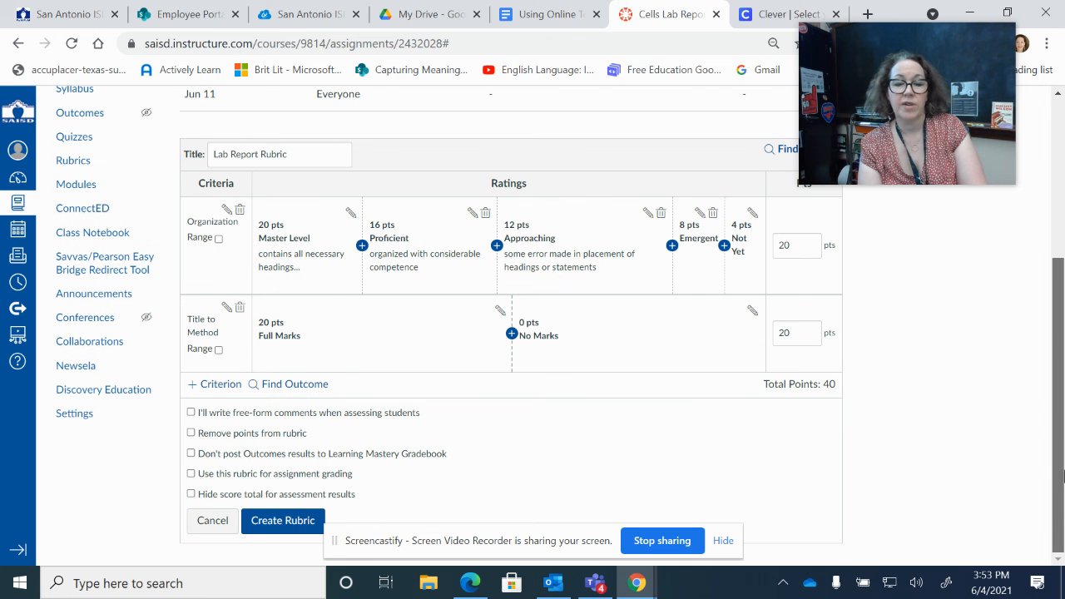
Create the Lab Report Rubric on Cells Lab Report, then reopen and update it, confirming 40 points total.
left_click(283, 520)
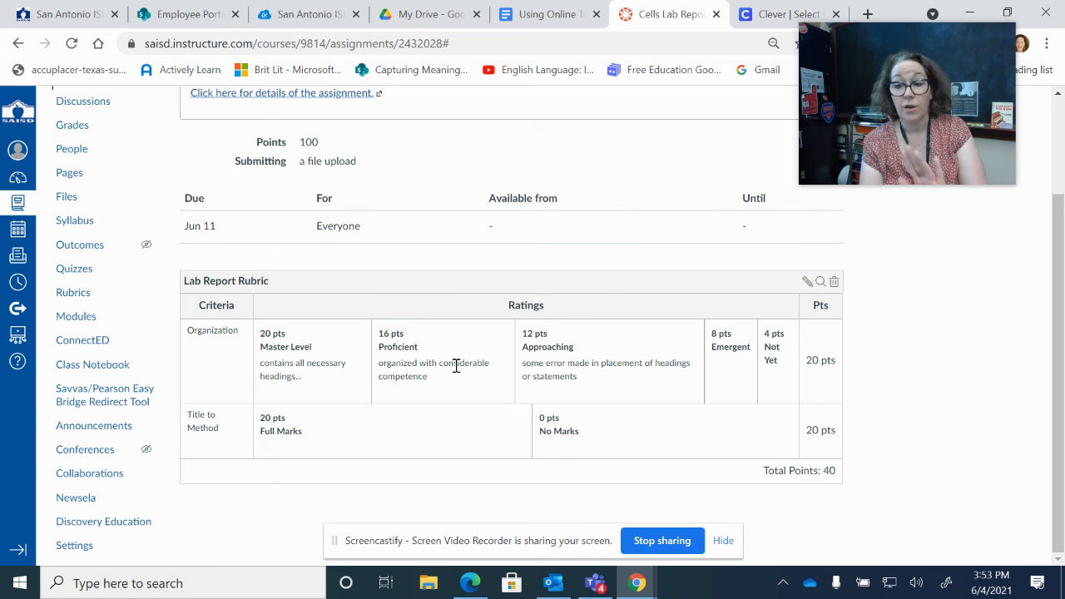
left_click(805, 284)
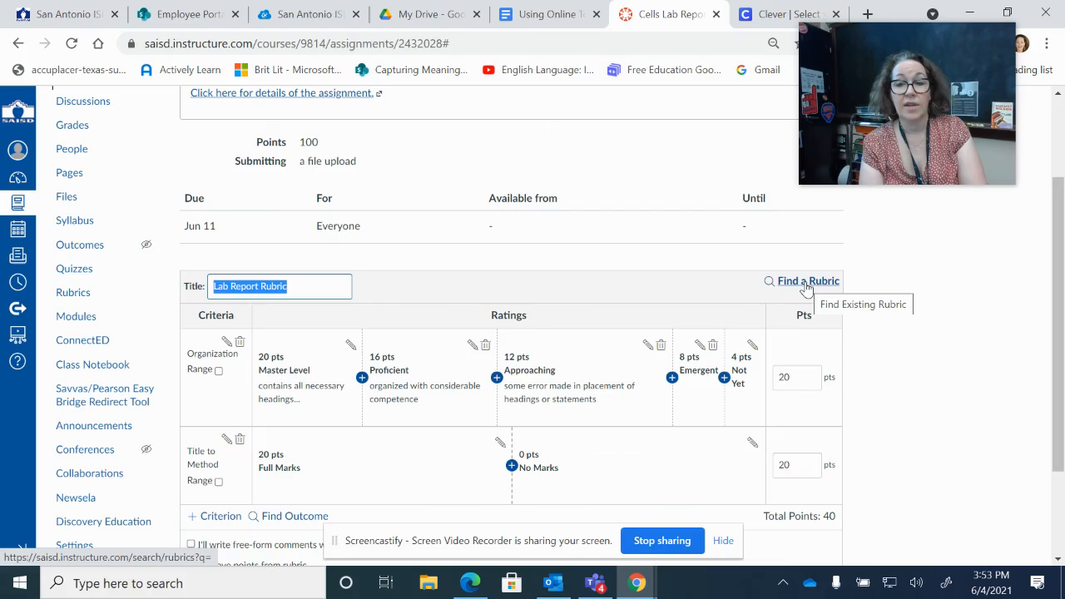
left_click_drag(1055, 279, 1055, 360)
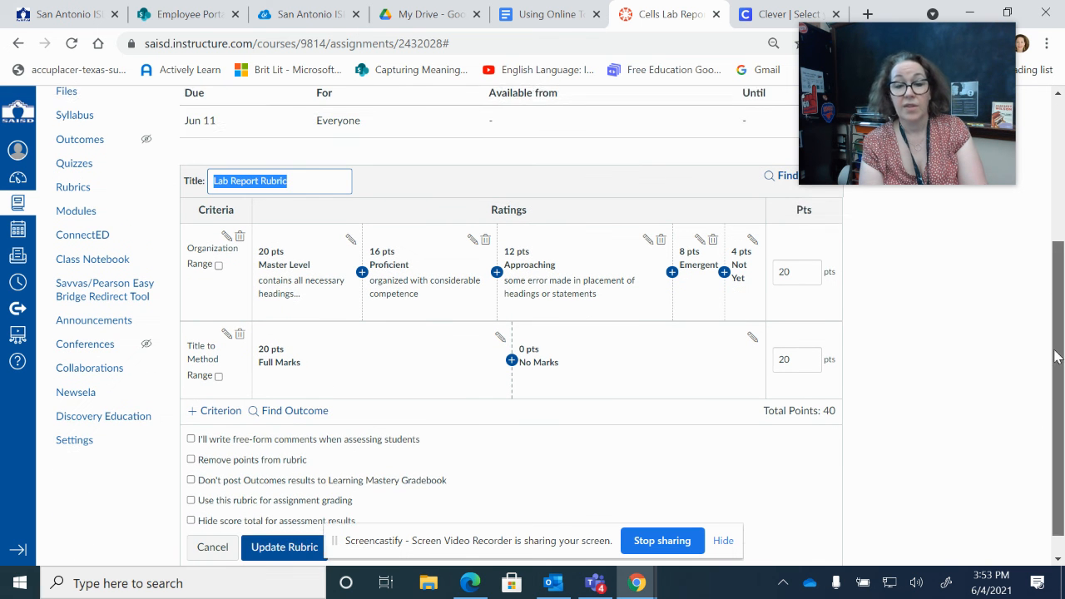
left_click(278, 521)
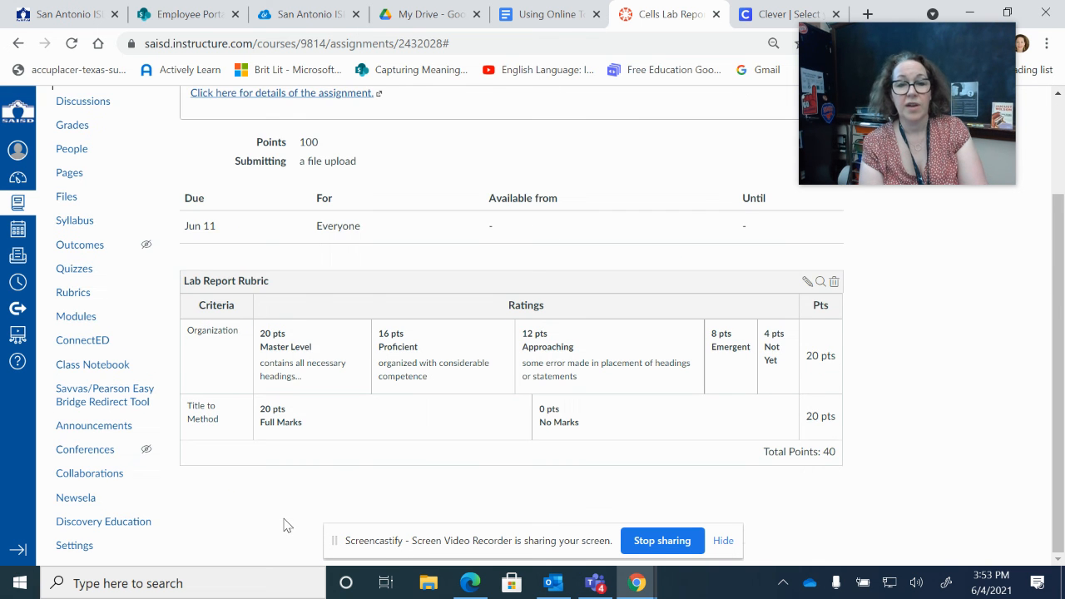
left_click_drag(1060, 352, 1041, 410)
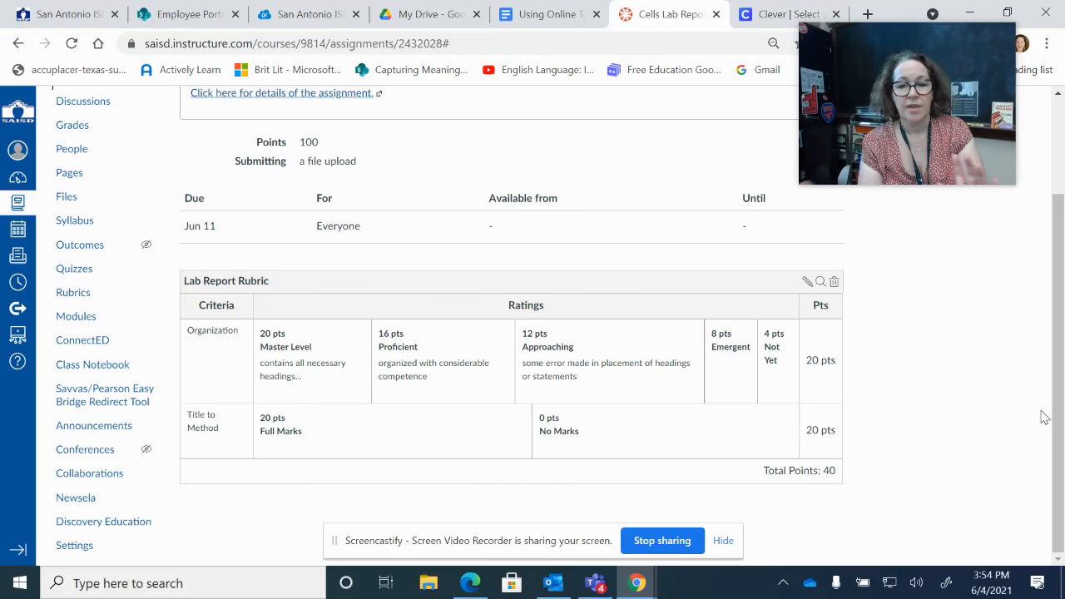